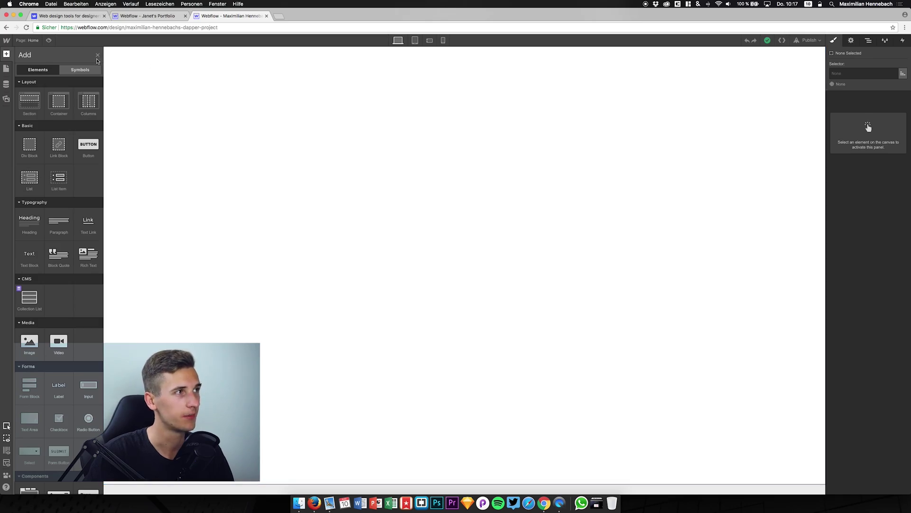
- Insert a Section into the page Body from the Add panel
left_click(97, 58)
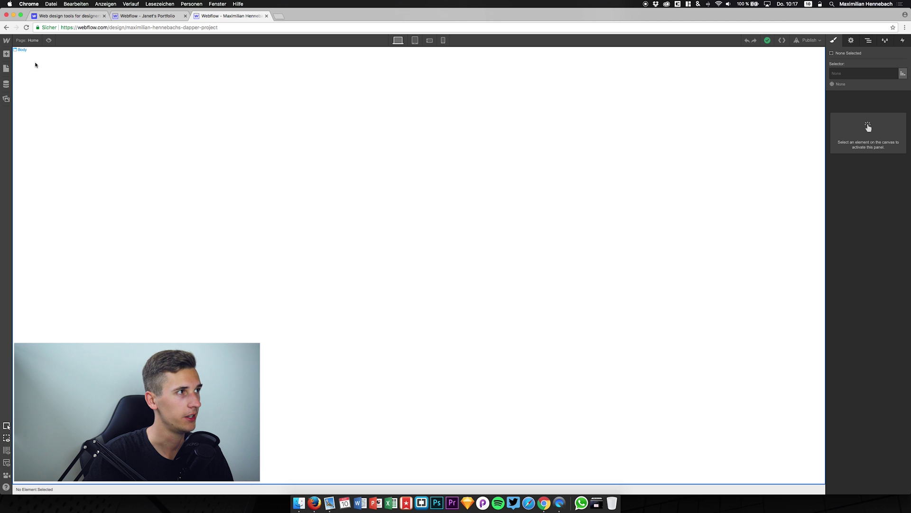
left_click(21, 50)
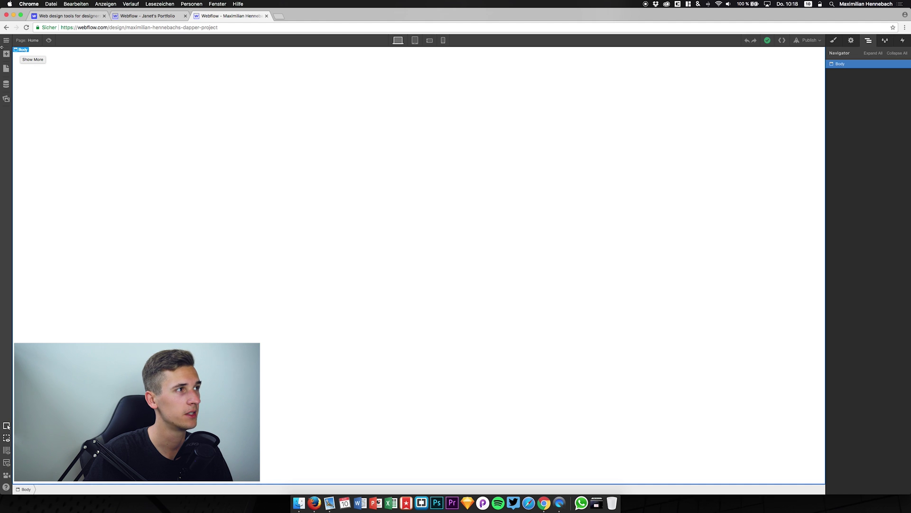
left_click(6, 54)
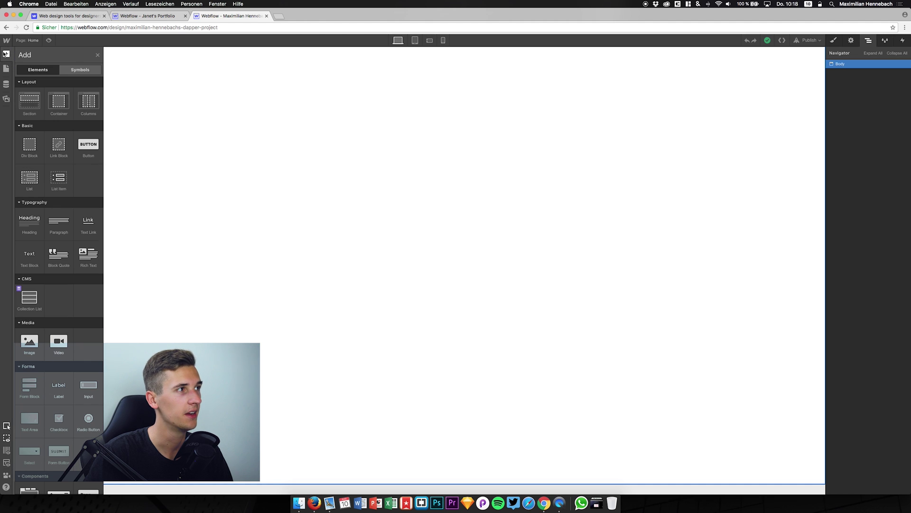
left_click(34, 105)
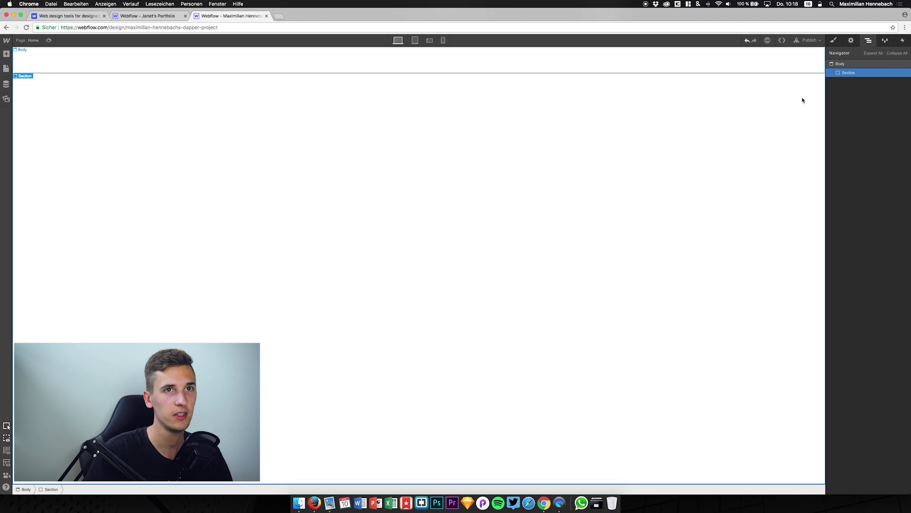
- Inspect the new Section's style settings, reselecting Body and then the Section
left_click(833, 41)
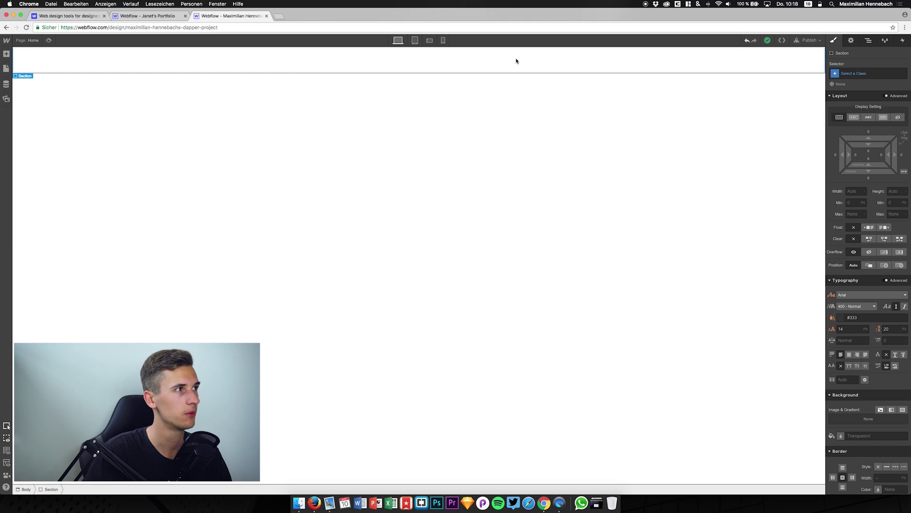
left_click(489, 113)
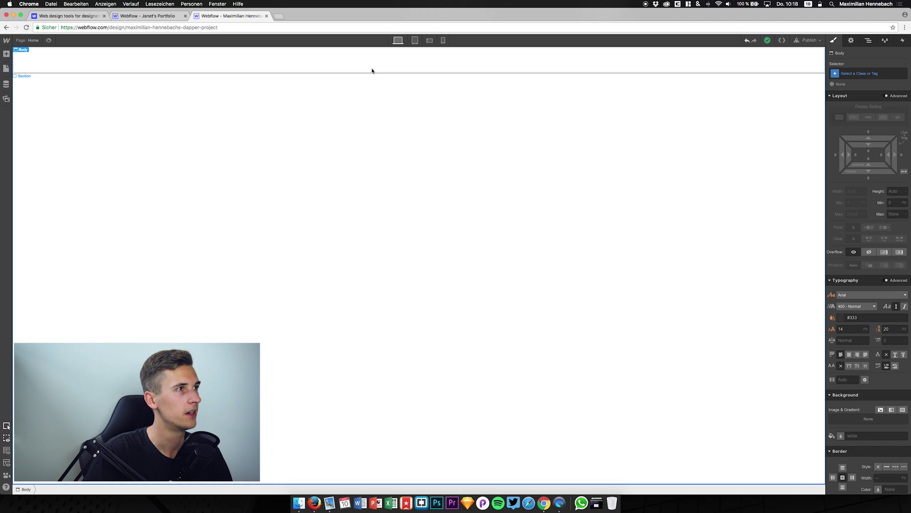
left_click(86, 86)
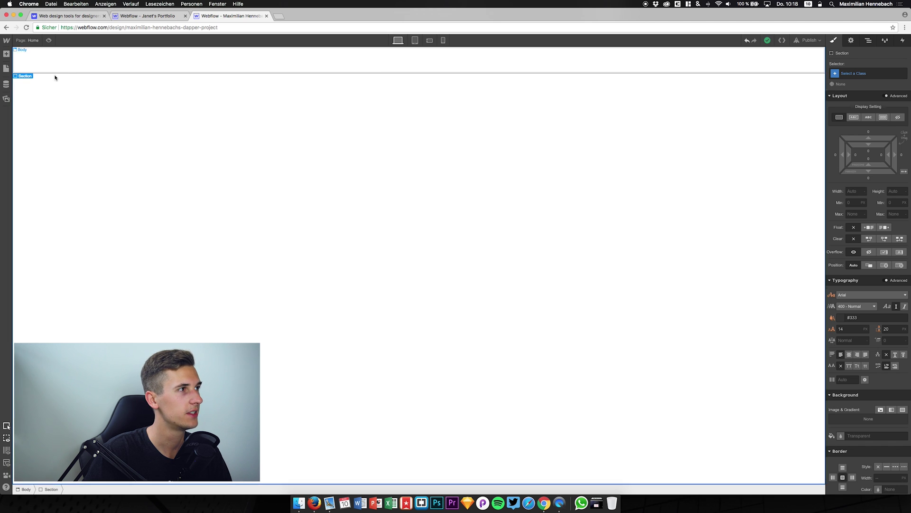
left_click(5, 55)
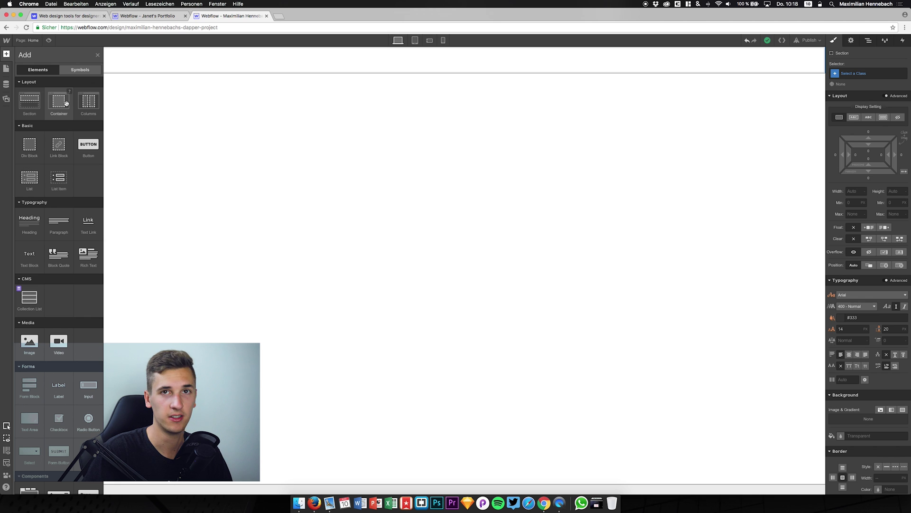
- Drag a Container element onto the top of the Section
left_click_drag(66, 103, 388, 61)
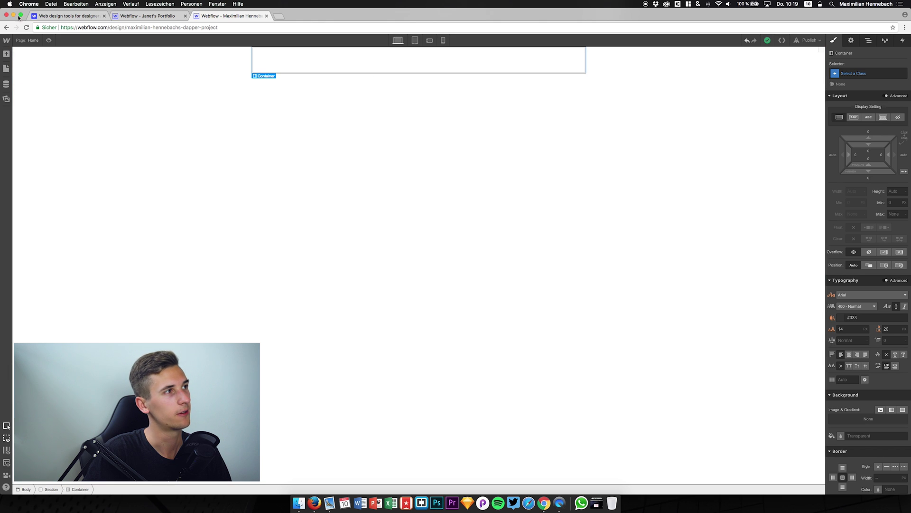
left_click(6, 54)
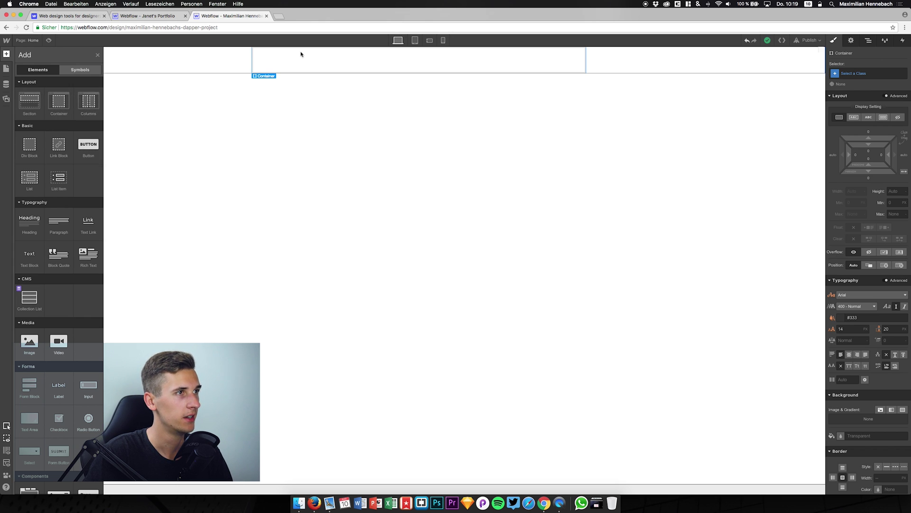
left_click(327, 61)
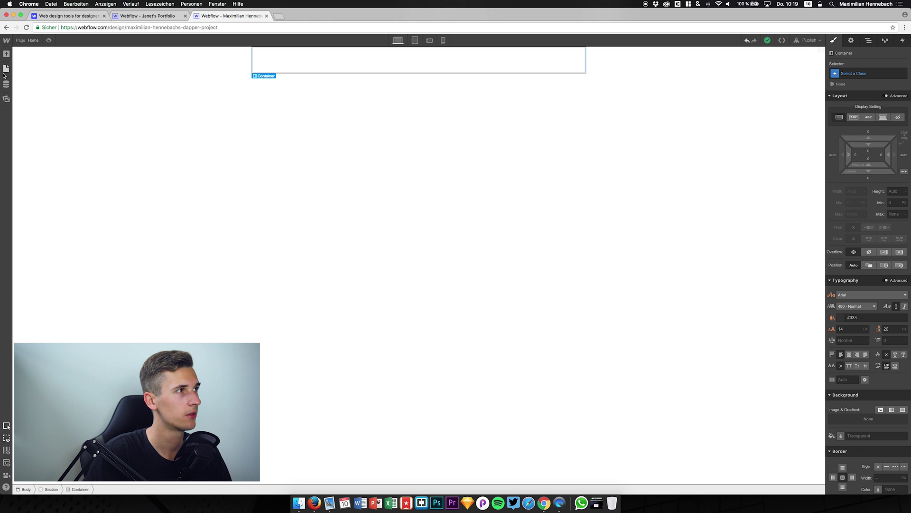
left_click(6, 54)
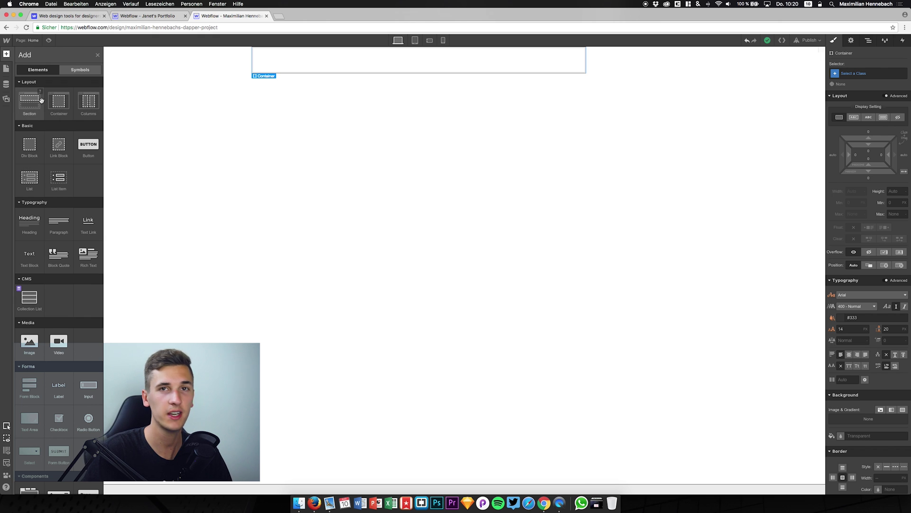
- Insert a two-column row into the Container using the 3/9 column preset
left_click(85, 103)
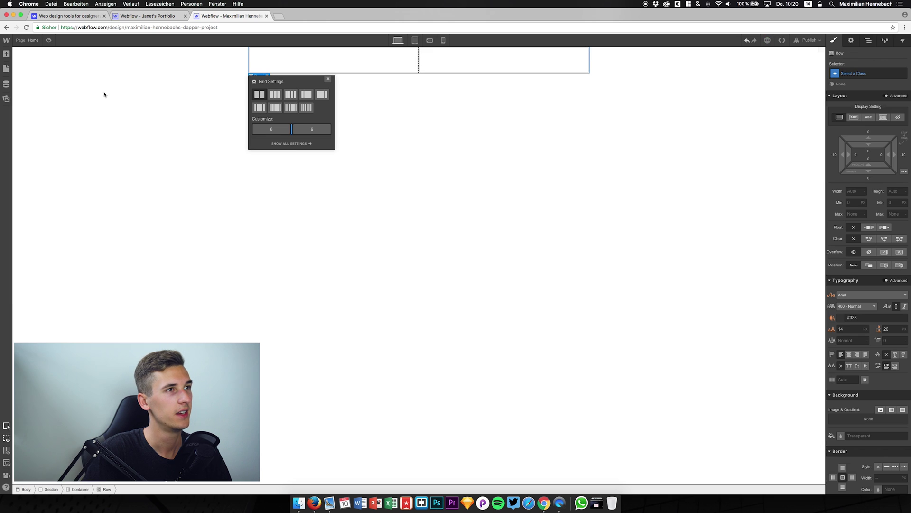
left_click(304, 96)
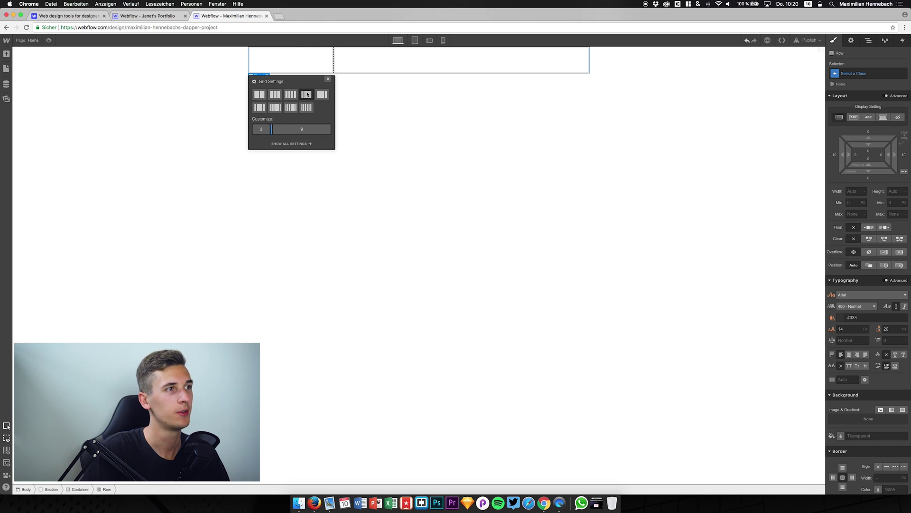
left_click(280, 62)
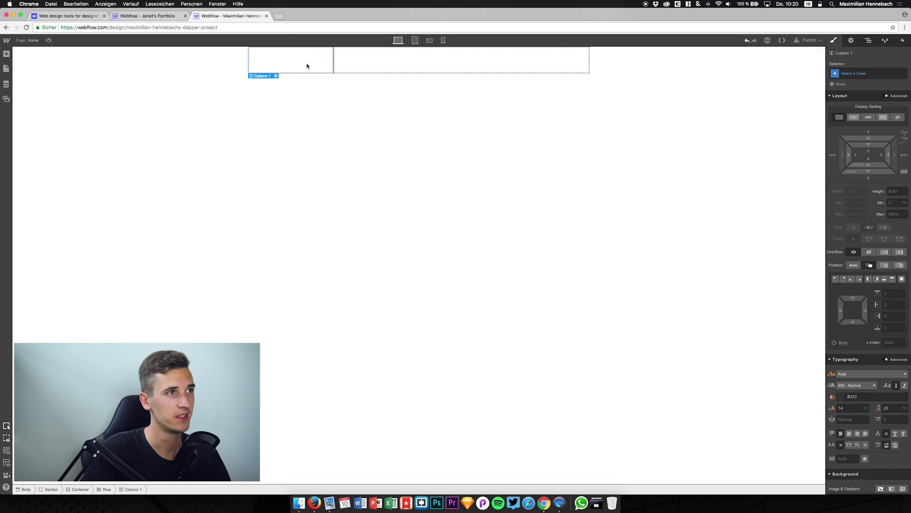
left_click(357, 61)
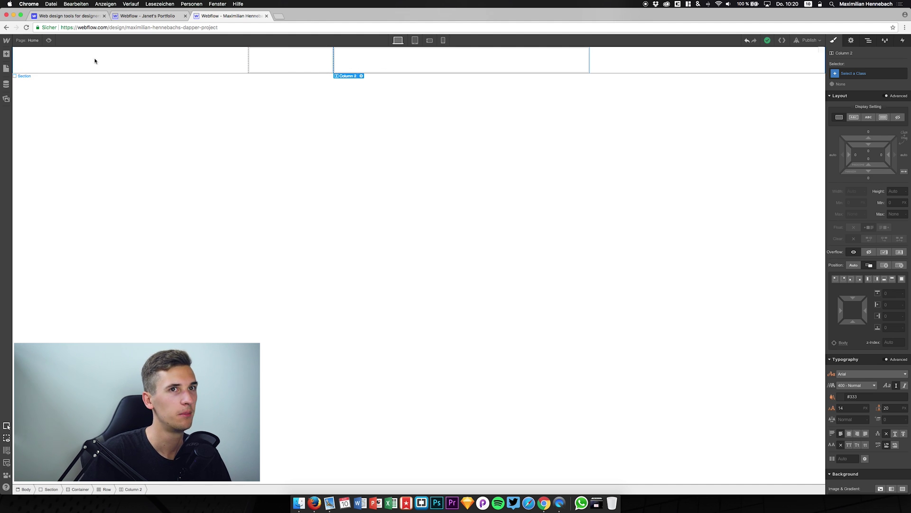
- Delete the column row and nest a new Heading 1 inside the Container
left_click(868, 40)
key("Delete")
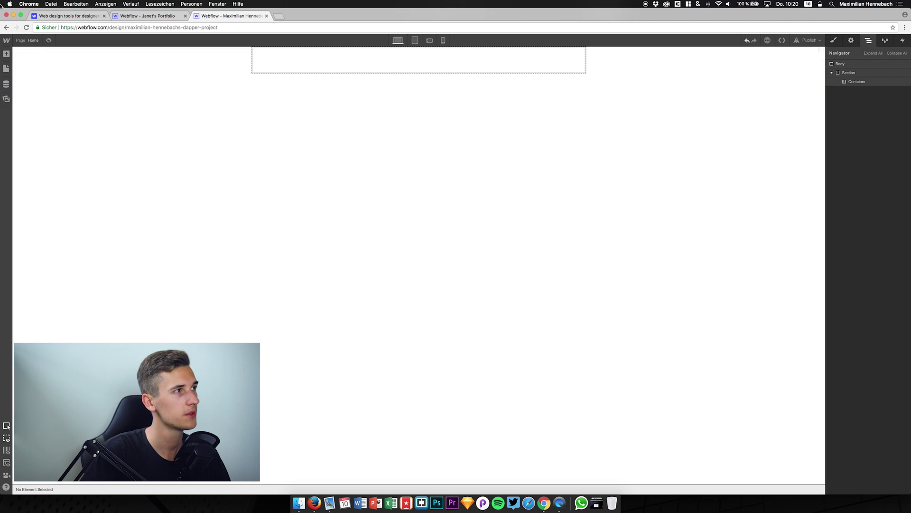
left_click(6, 54)
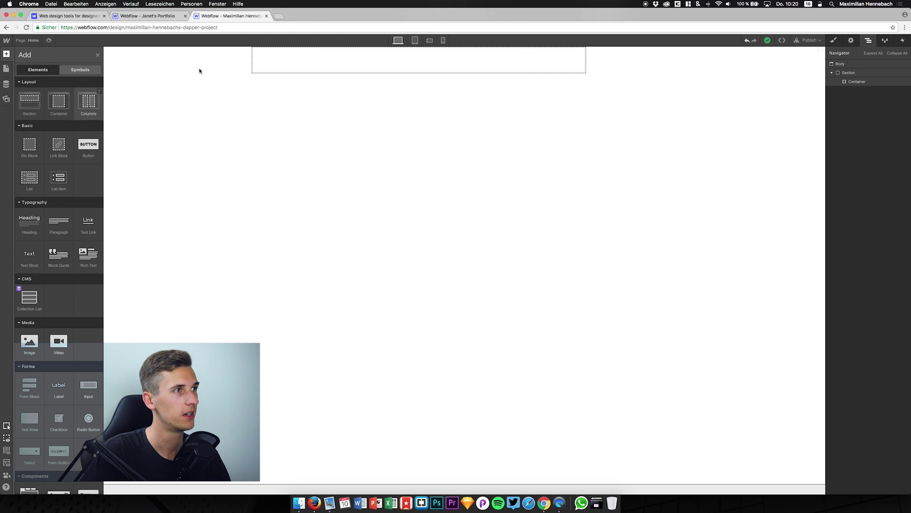
left_click(39, 225)
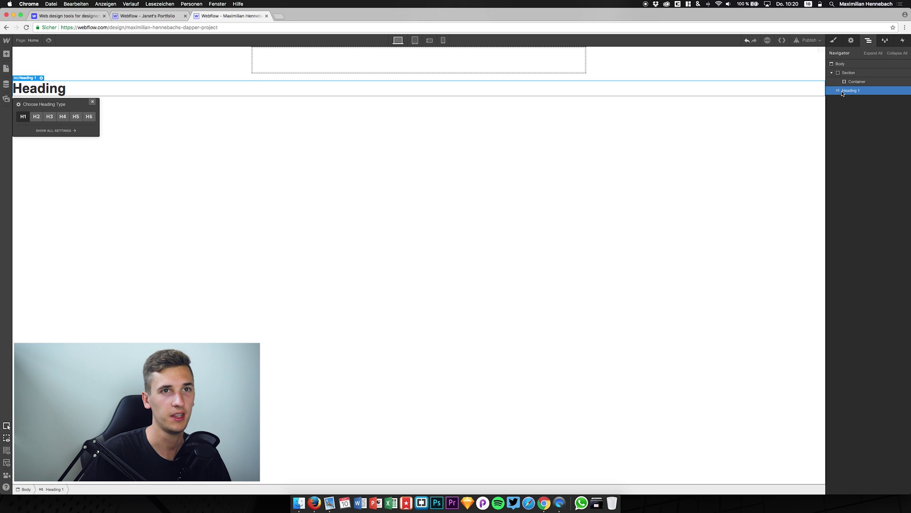
mouse_move(849, 90)
left_mouse_down()
mouse_move(846, 78)
mouse_move(850, 94)
mouse_move(850, 86)
left_mouse_up()
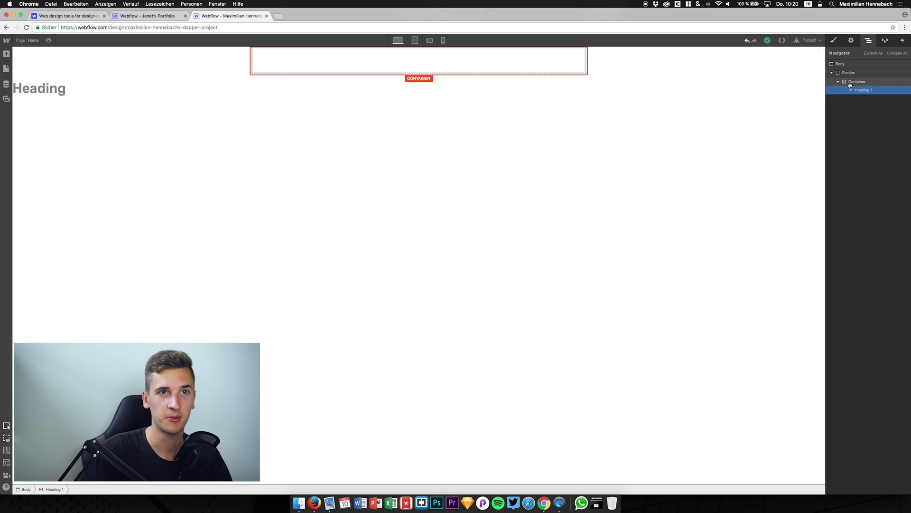
left_click_drag(850, 86, 850, 112)
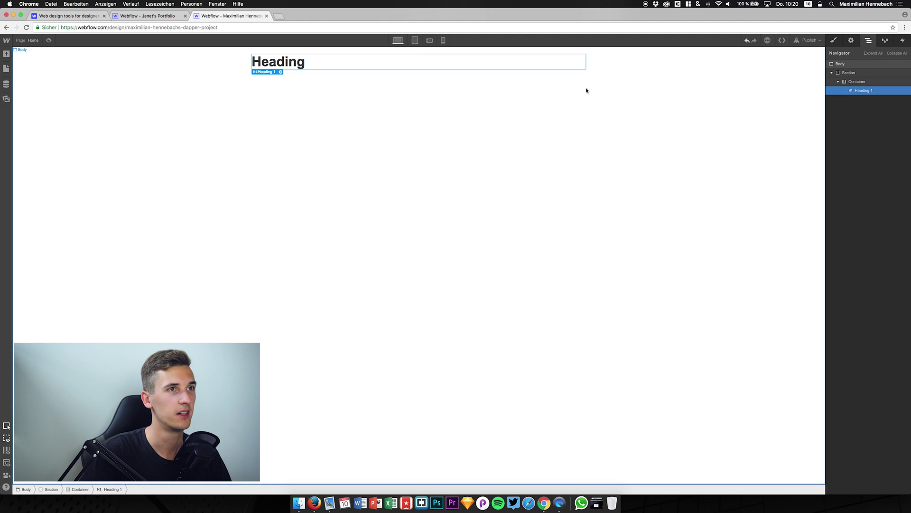
- Change the heading text to MAEX
double_click(283, 63)
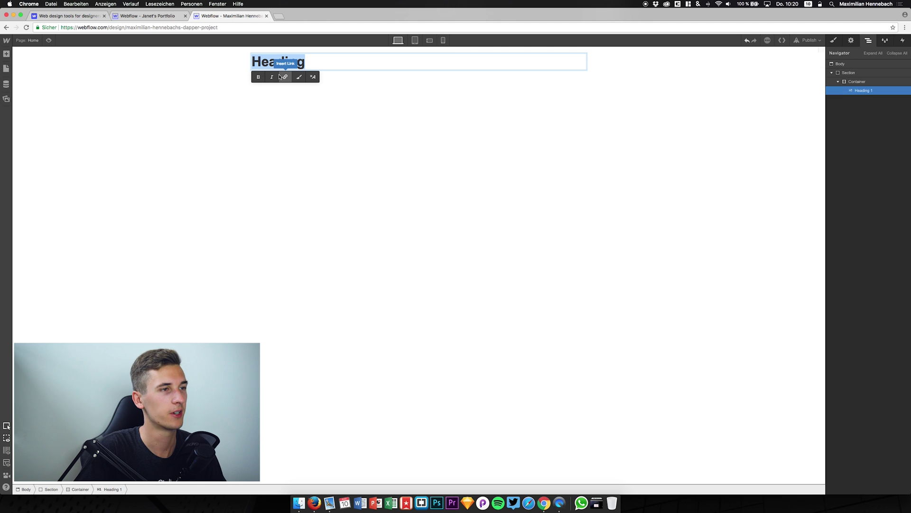
type("Mae")
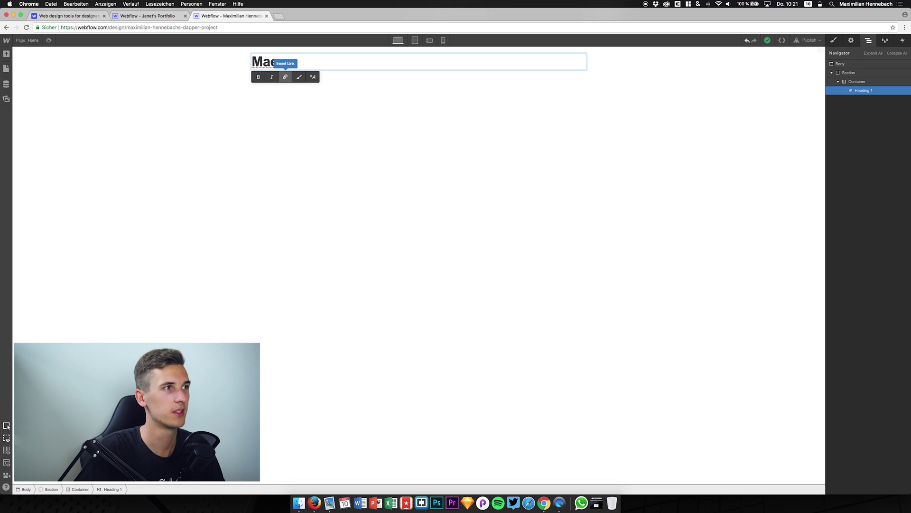
key("BackSpace")
key("BackSpace")
type("AEX")
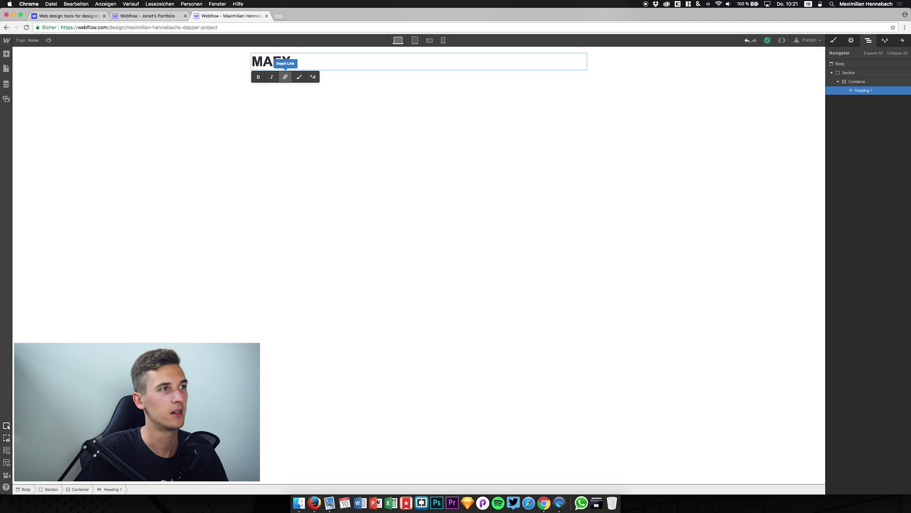
left_click(327, 77)
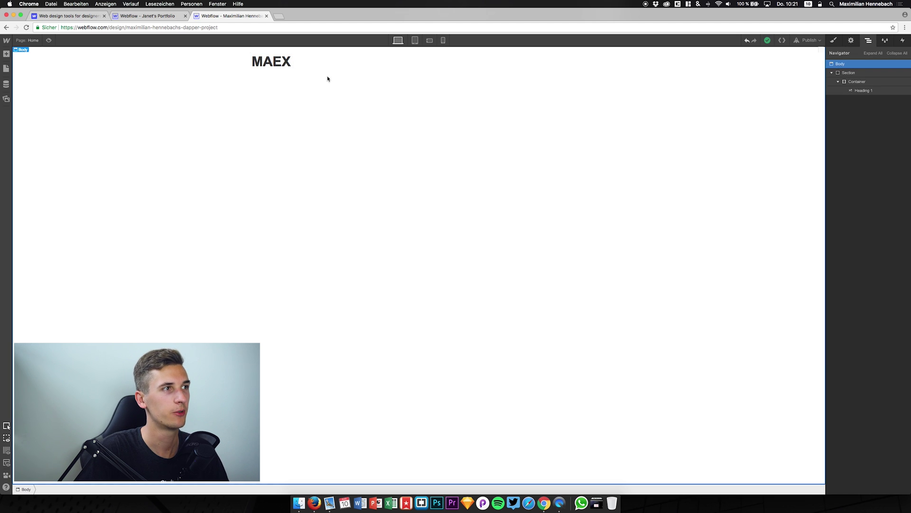
- Left-align the MAEX heading using the Typography alignment buttons
left_click(288, 63)
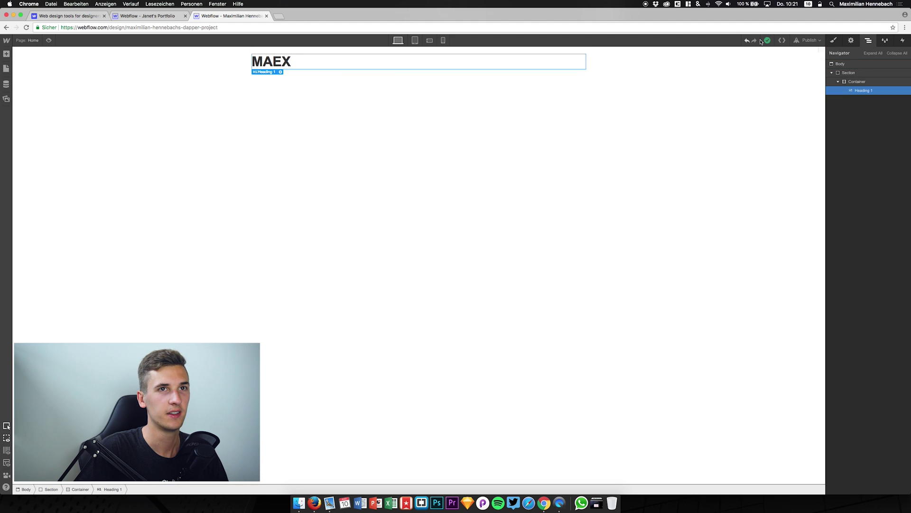
left_click(834, 41)
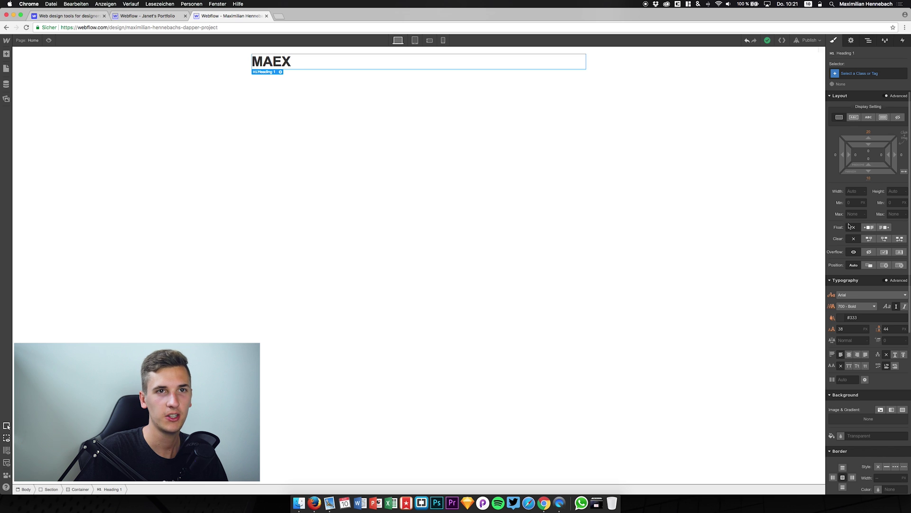
left_click(849, 355)
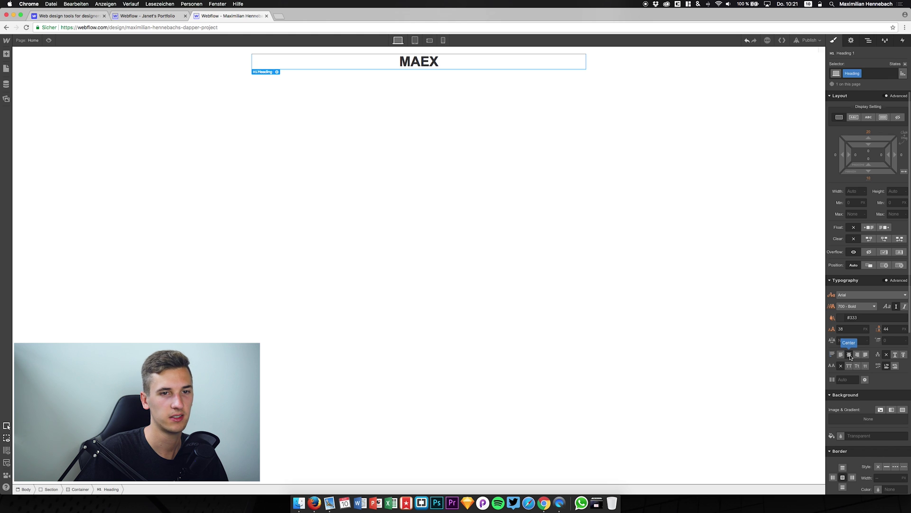
left_click(288, 157)
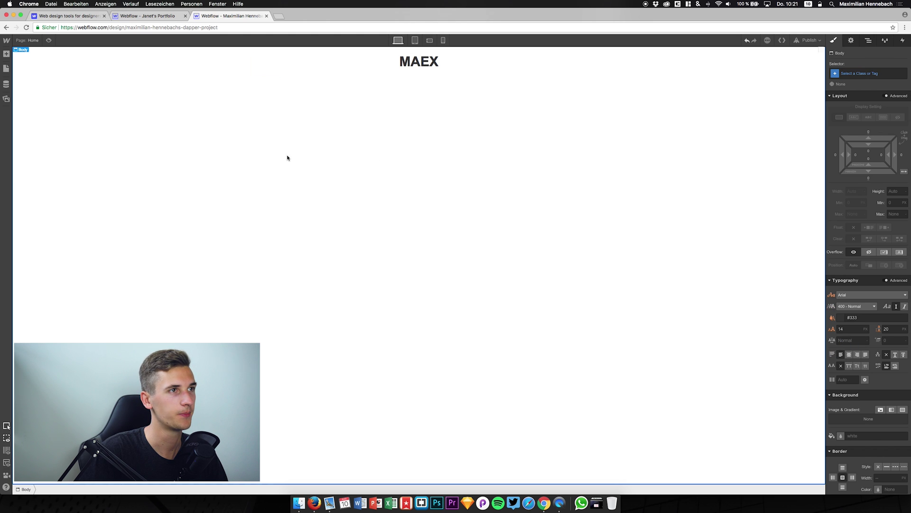
left_click(408, 61)
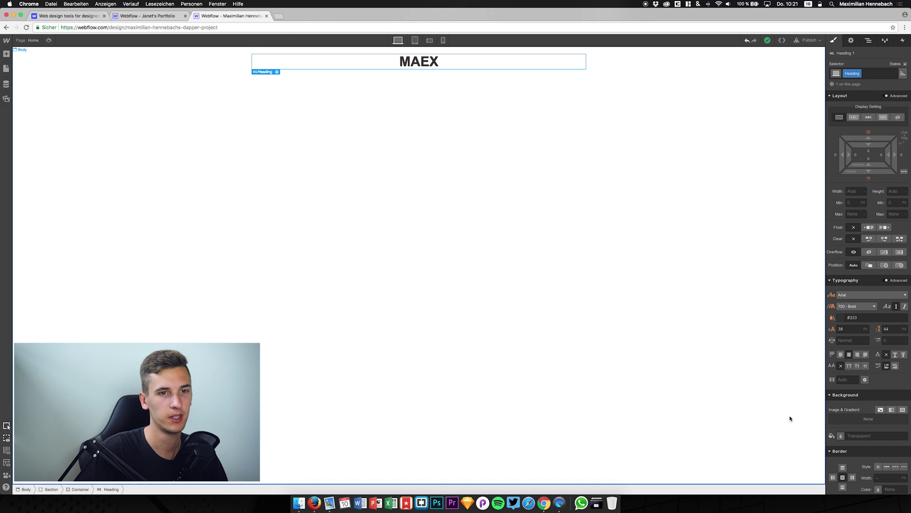
left_click(841, 354)
left_click(392, 174)
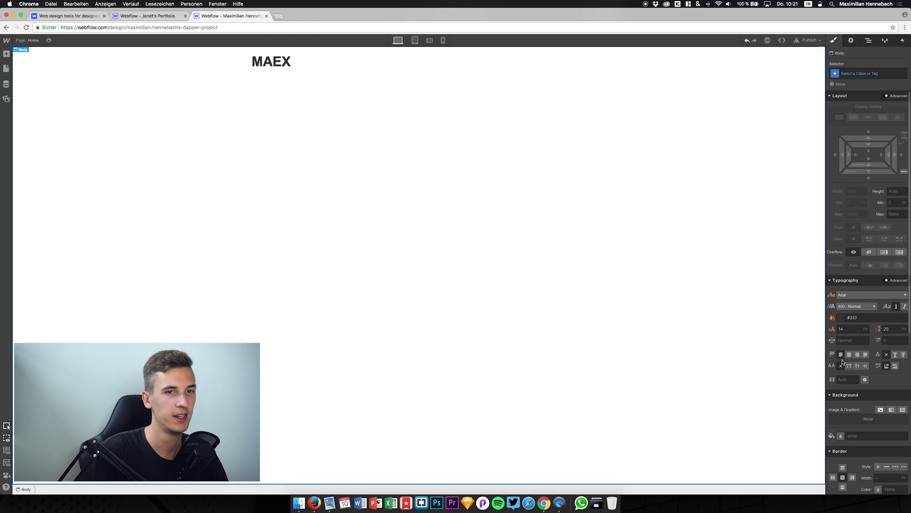
key("a")
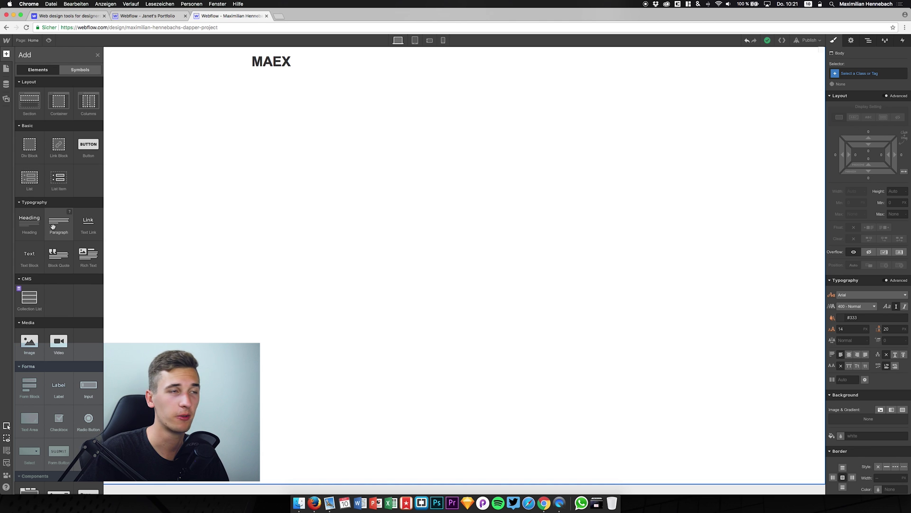
- Add a paragraph below the MAEX heading with a 25 px font size
left_click_drag(53, 227, 269, 68)
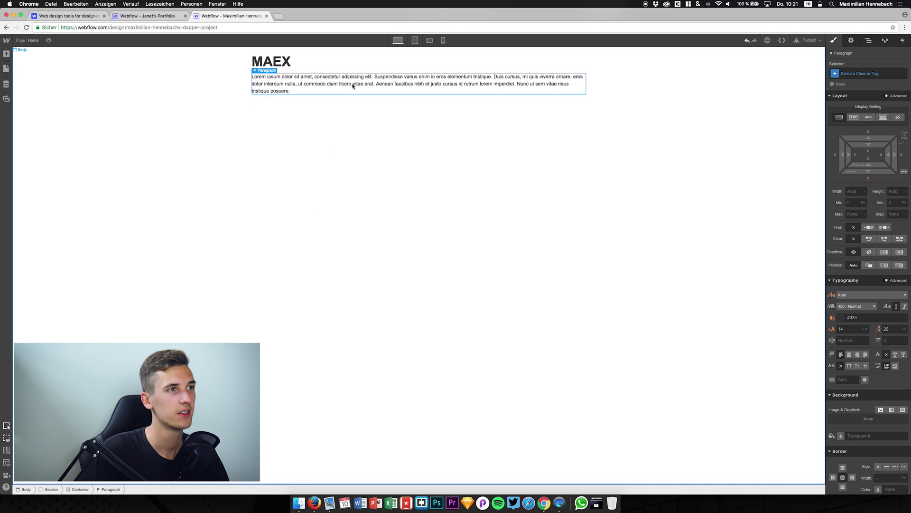
left_click(848, 328)
key("Up")
key("Up")
key("Up")
key("Up")
key("Up")
key("Up")
key("Up")
key("Up")
key("Up")
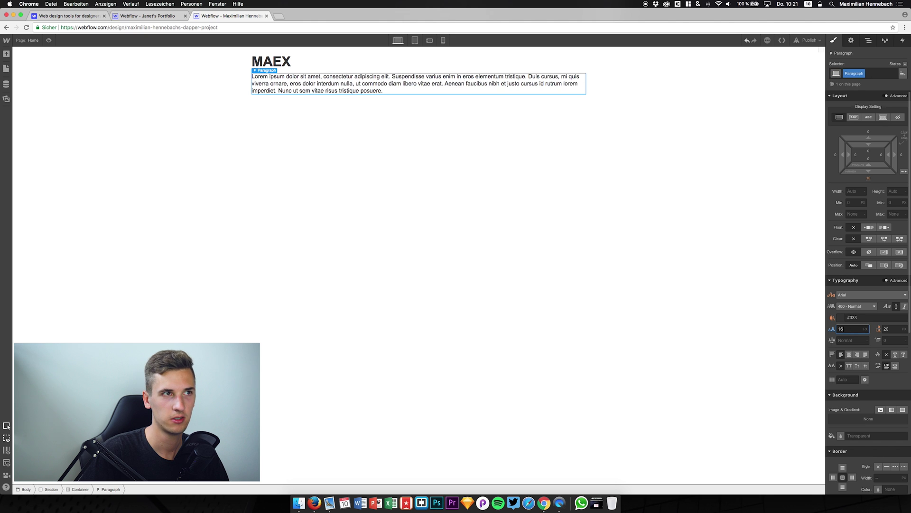
key("Up")
key("Up")
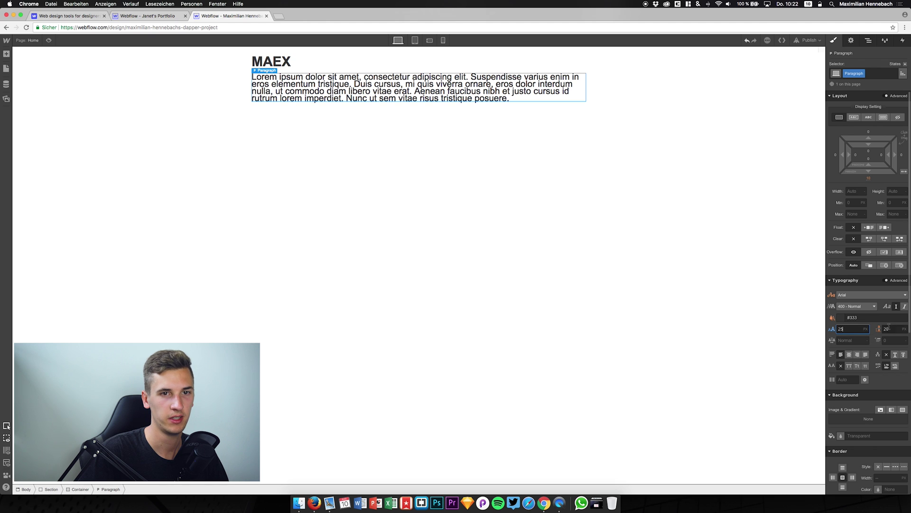
- Set the paragraph's line height to 36 px
key("Tab")
key("Up")
key("Up")
key("Up")
key("Up")
key("Up")
key("Up")
key("Up")
key("Up")
key("Up")
key("Up")
key("Up")
key("Up")
key("Up")
key("Up")
key("Up")
key("Up")
key("Up")
key("Up")
key("Up")
key("Up")
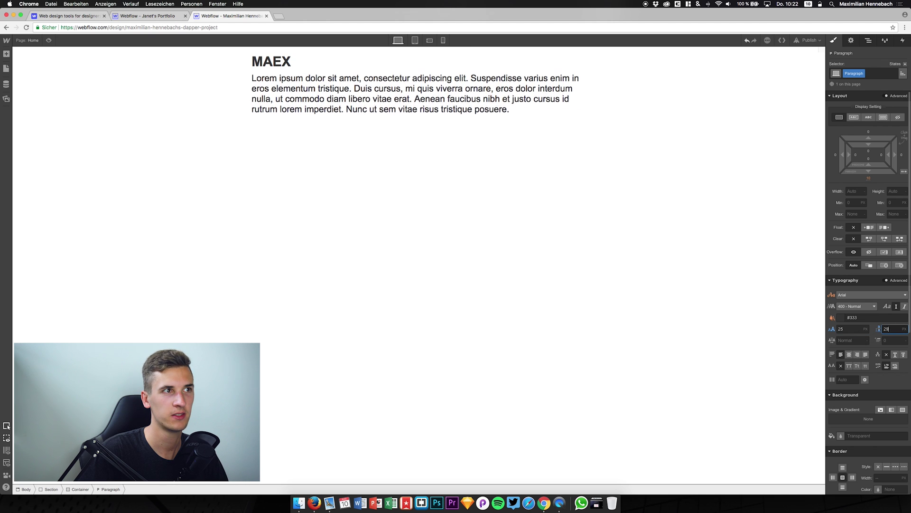
key("Down")
key("Down")
key("Down")
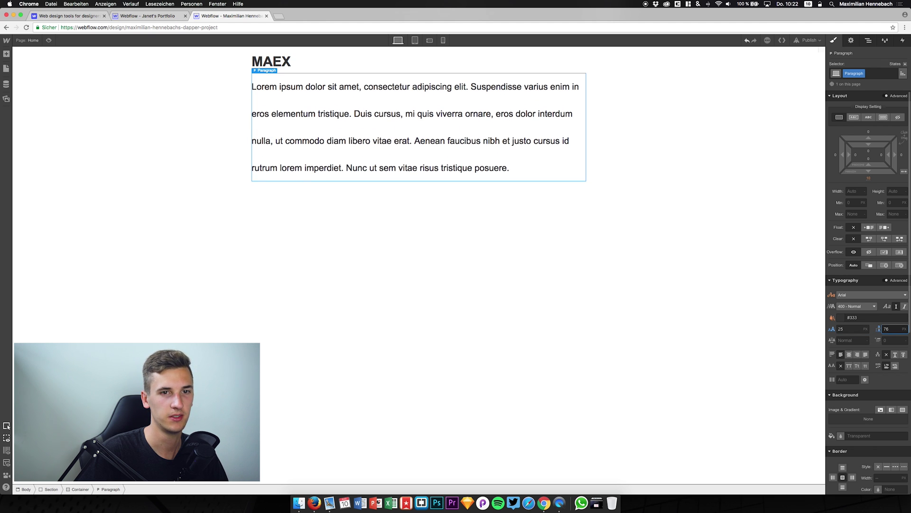
key("Down")
key("Down")
key("Down")
key("Down")
key("Down")
key("Down")
key("Down")
key("Down")
key("Down")
key("Down")
key("Down")
key("Down")
key("Down")
key("Down")
key("Down")
key("Down")
key("Down")
key("Down")
key("Down")
key("Down")
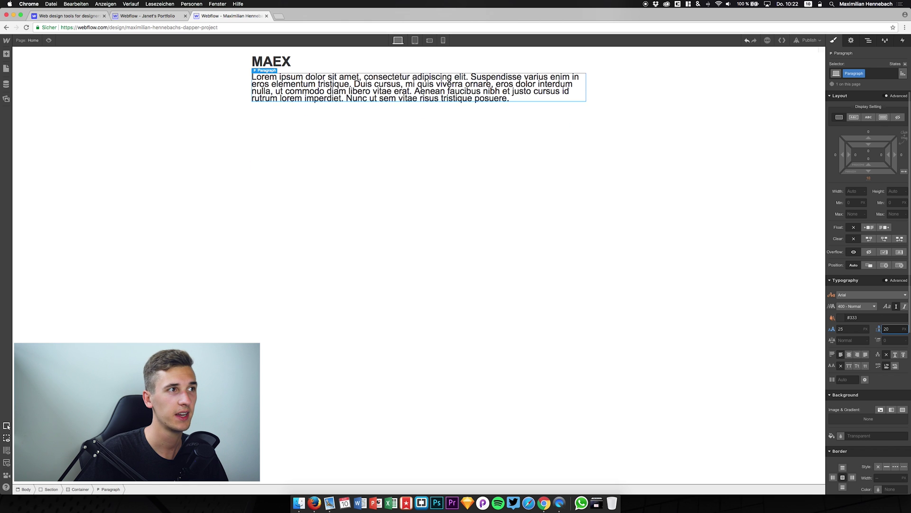
key("Up")
key("Up")
key("Up")
key("Up")
key("Up")
key("Up")
key("Up")
key("Up")
key("Up")
key("Up")
key("Up")
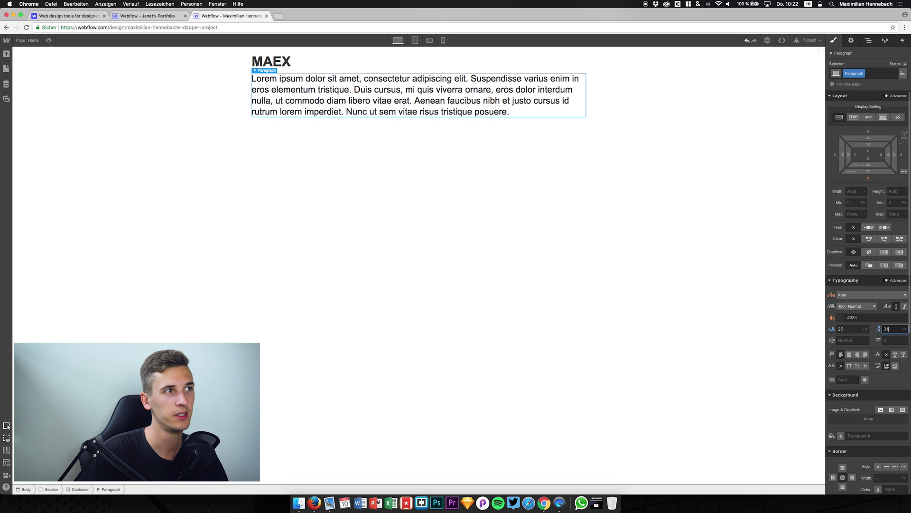
key("Up")
key("Up")
key("Up")
key("Up")
key("Up")
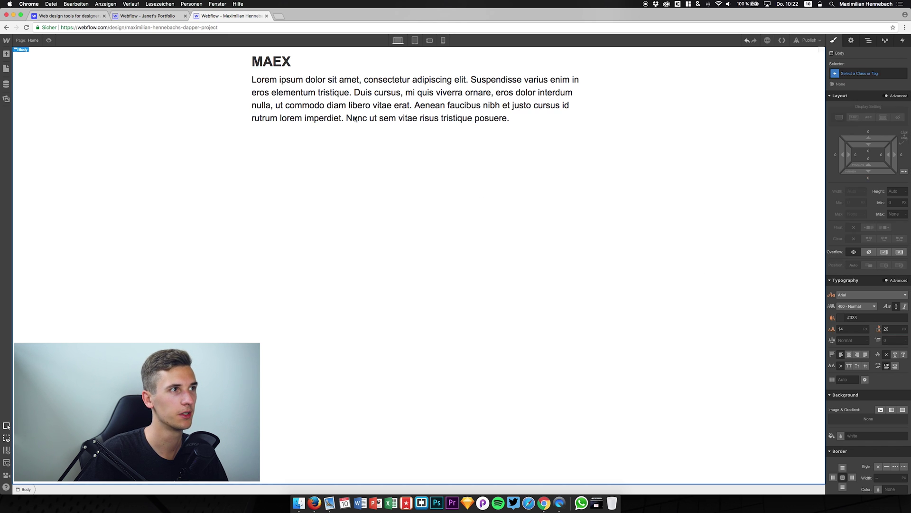
- Raise the MAEX heading's font size to 128 px
left_click(279, 63)
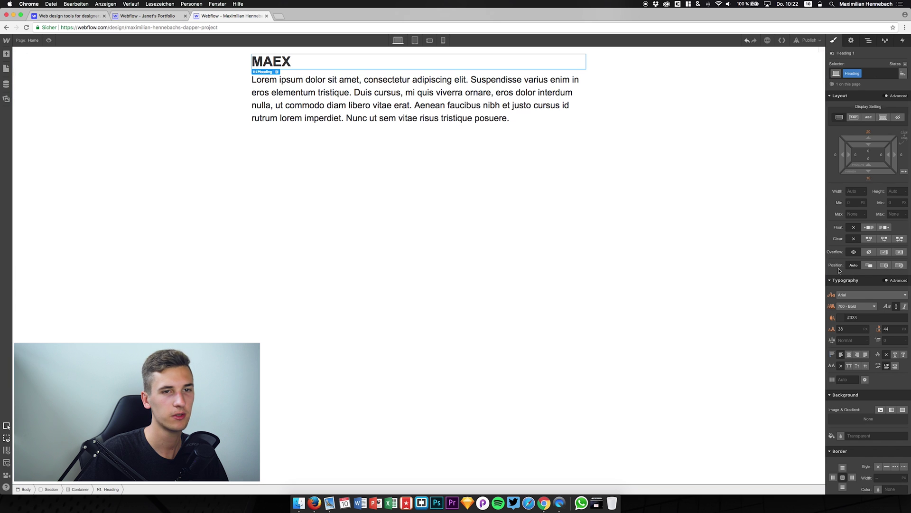
left_click(839, 329)
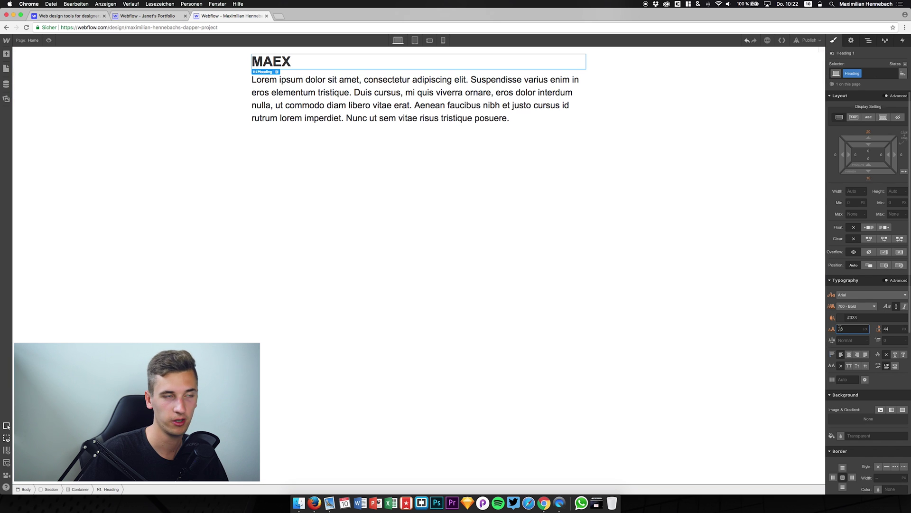
key("Up")
key("Up")
key("Up")
key("Up")
key("Up")
key("Up")
key("Up")
key("Up")
key("Up")
key("Up")
key("Up")
key("Up")
key("Up")
key("Up")
key("Up")
key("Up")
key("Up")
key("Up")
key("Up")
key("Up")
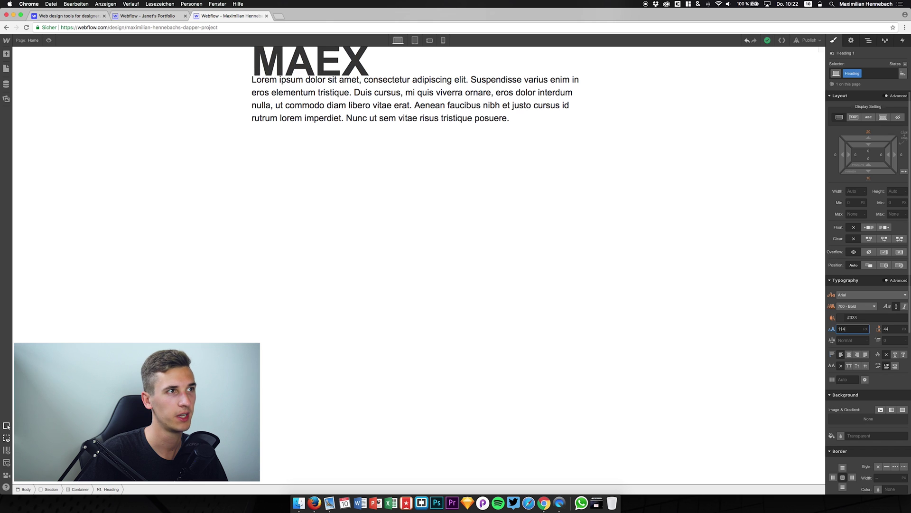
key("Up")
key("Up")
key("Up")
key("Up")
key("Up")
key("Up")
key("Up")
key("Up")
key("Up")
key("Up")
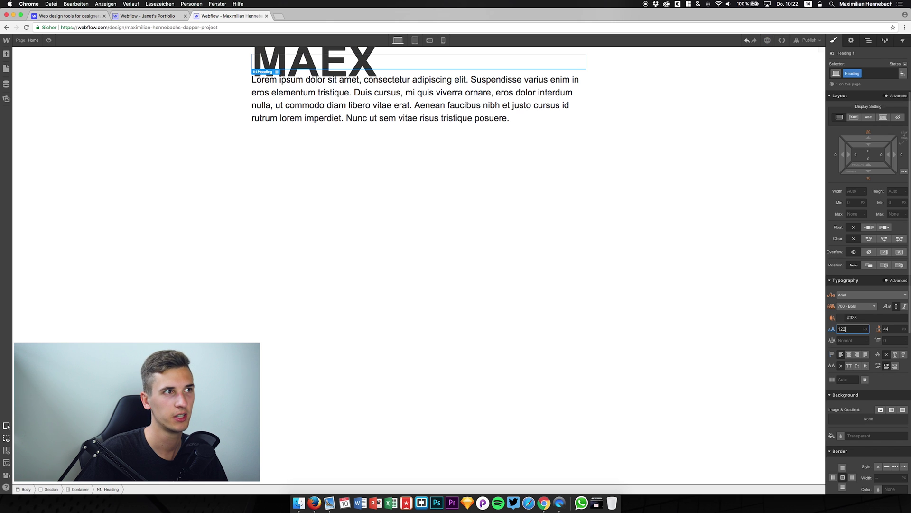
left_click(498, 240)
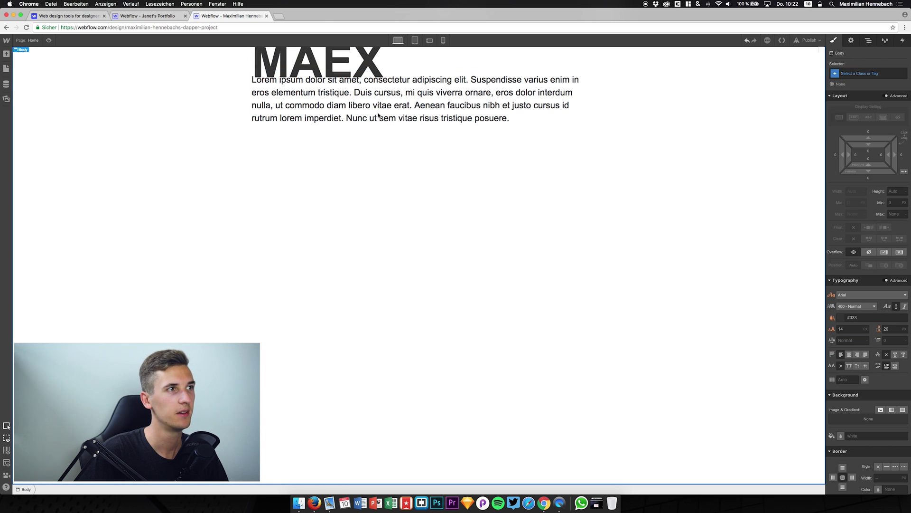
left_click(334, 70)
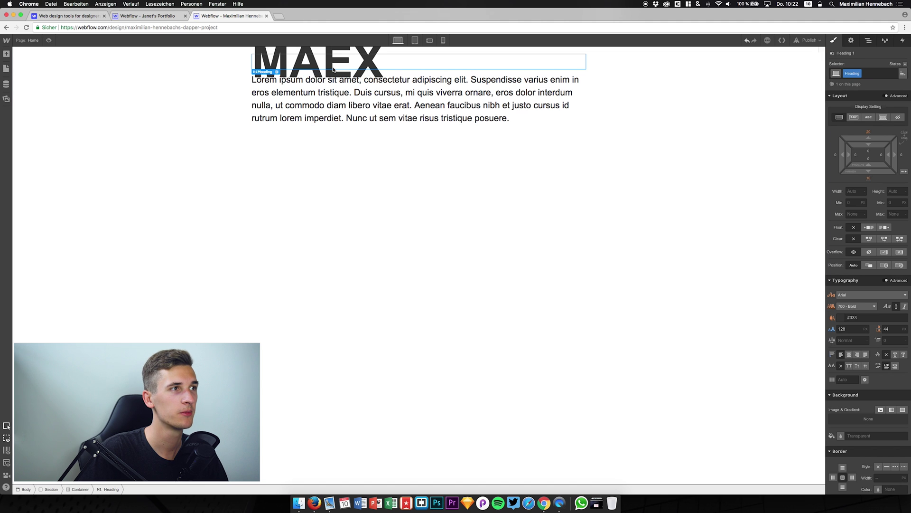
- Set the MAEX heading's margins to 100 px top and 40 px bottom
left_click(870, 132)
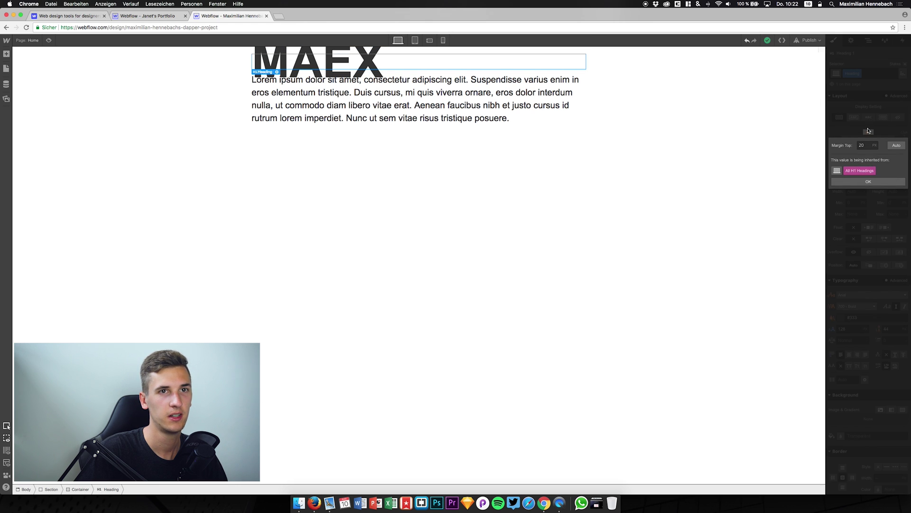
left_click(868, 131)
left_click(870, 133)
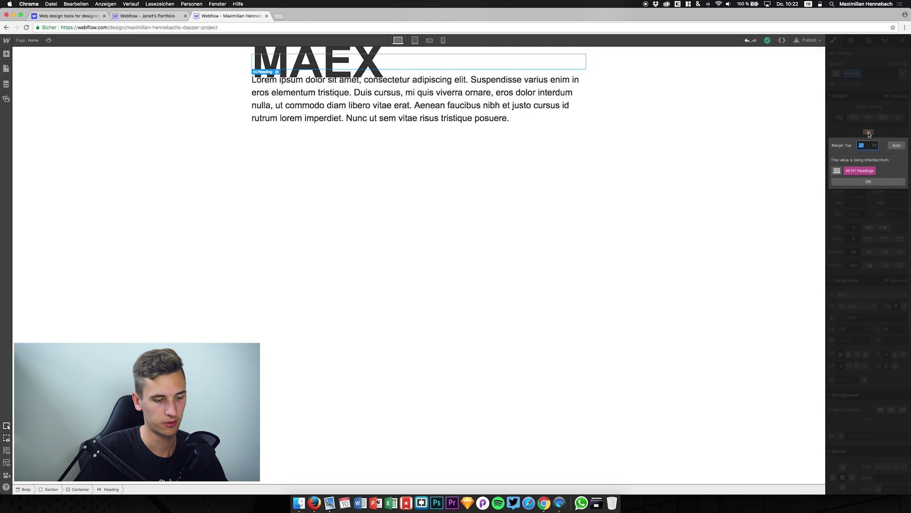
left_click(870, 135)
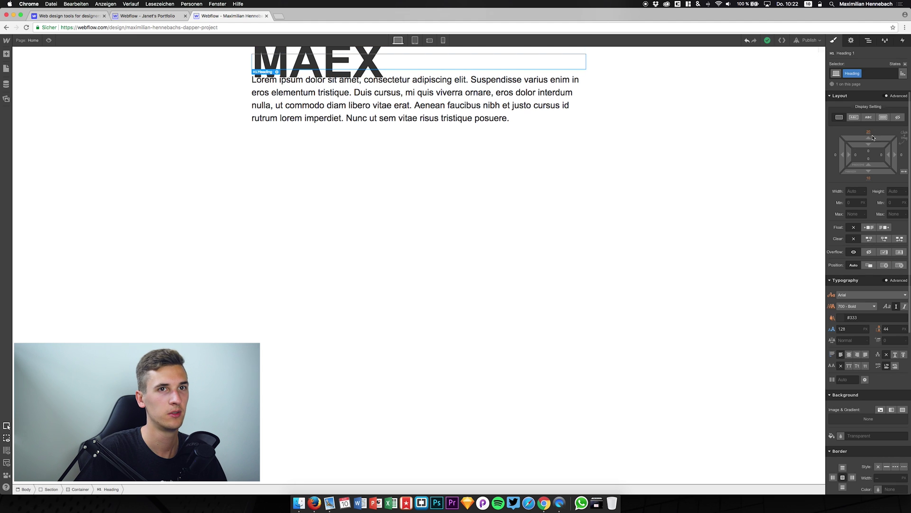
left_click(867, 134)
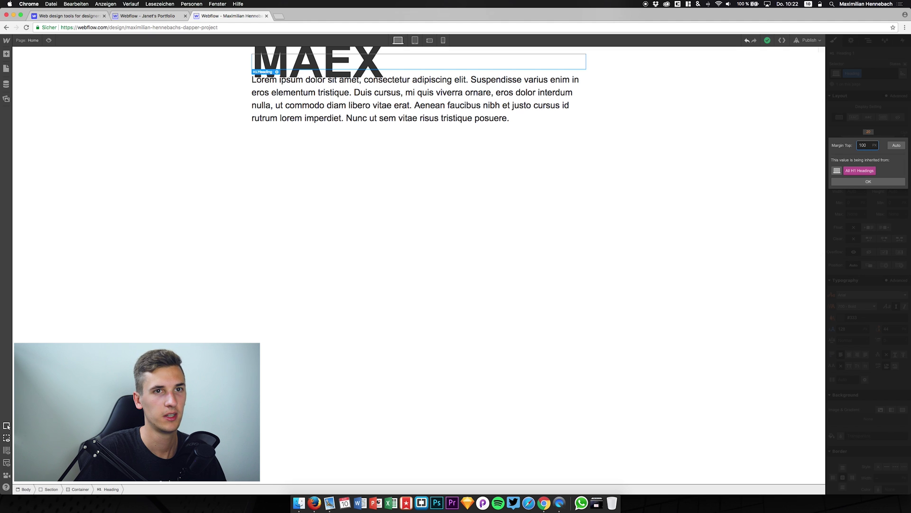
type("100")
left_click(861, 181)
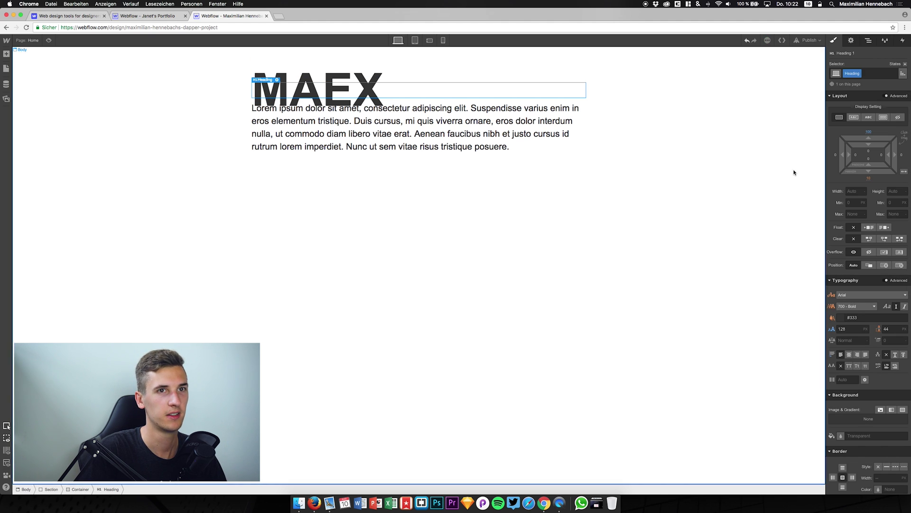
left_click(869, 179)
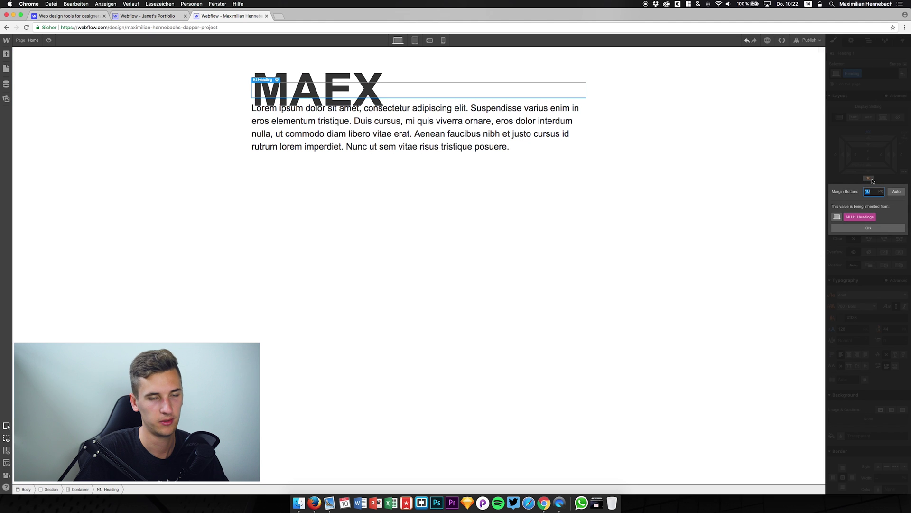
type("40")
key("Return")
left_click(401, 189)
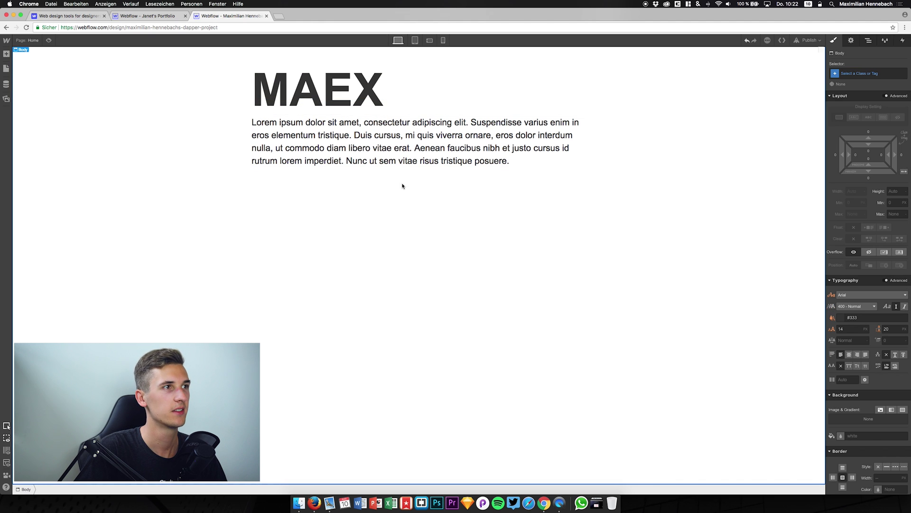
- Wrap the word Duis in the paragraph in its own text span
left_click(337, 169)
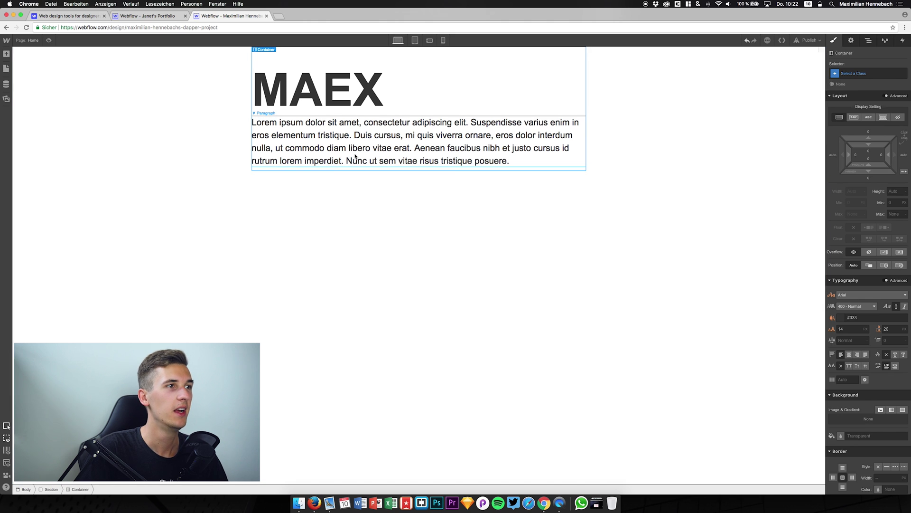
left_click(379, 137)
double_click(388, 136)
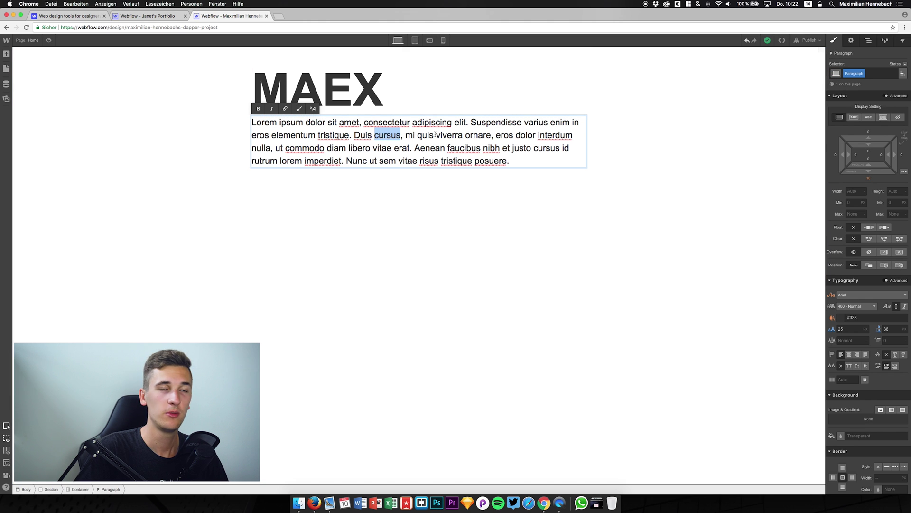
left_click(425, 198)
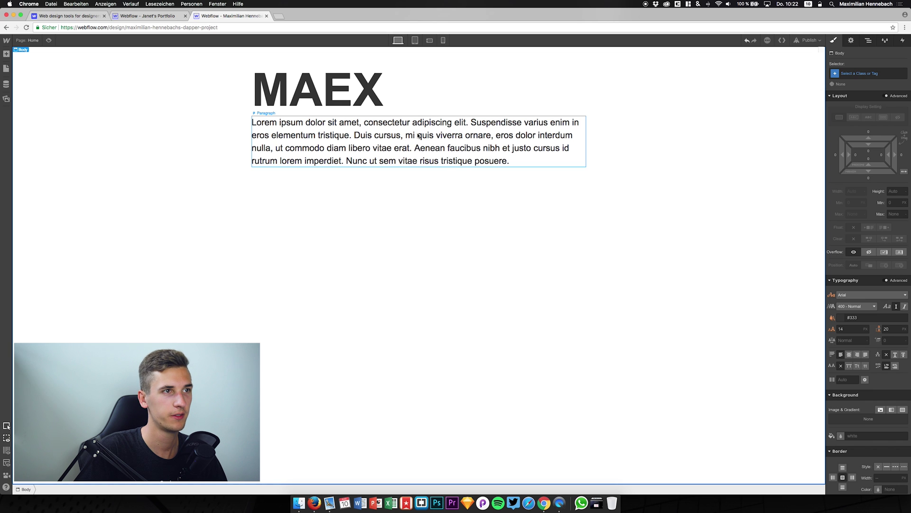
double_click(430, 135)
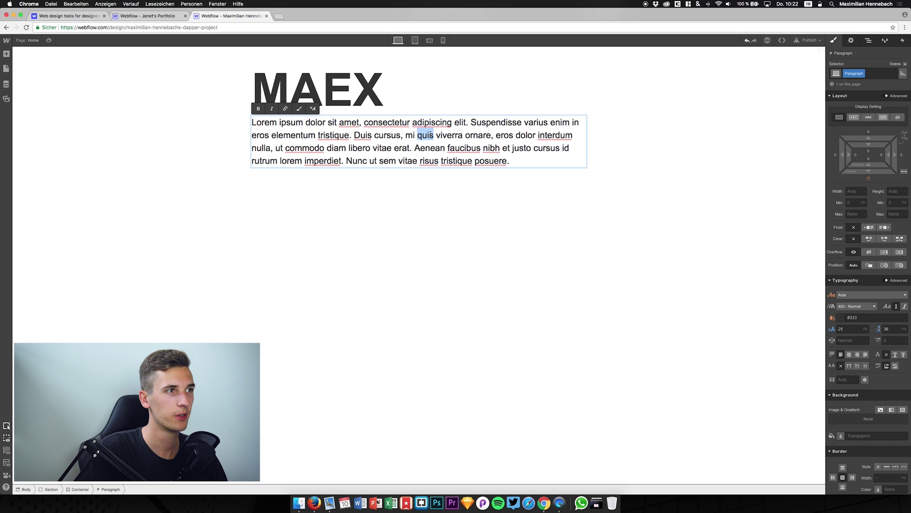
double_click(366, 136)
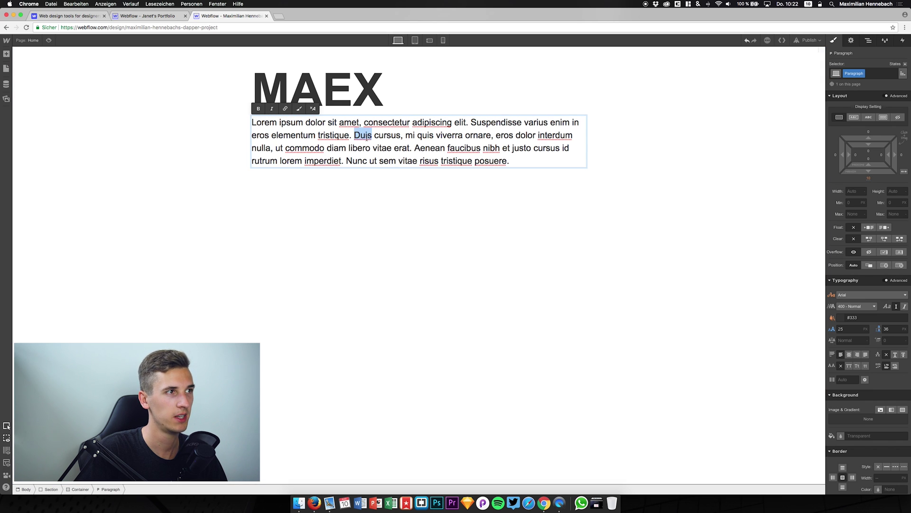
left_click(299, 109)
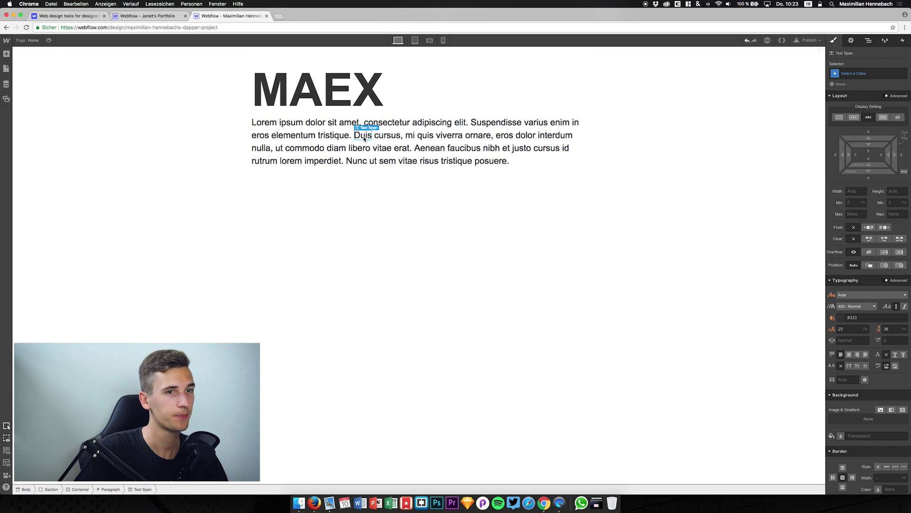
- Colour the Duis span red (#fd4a4a)
left_click(840, 317)
left_click(880, 330)
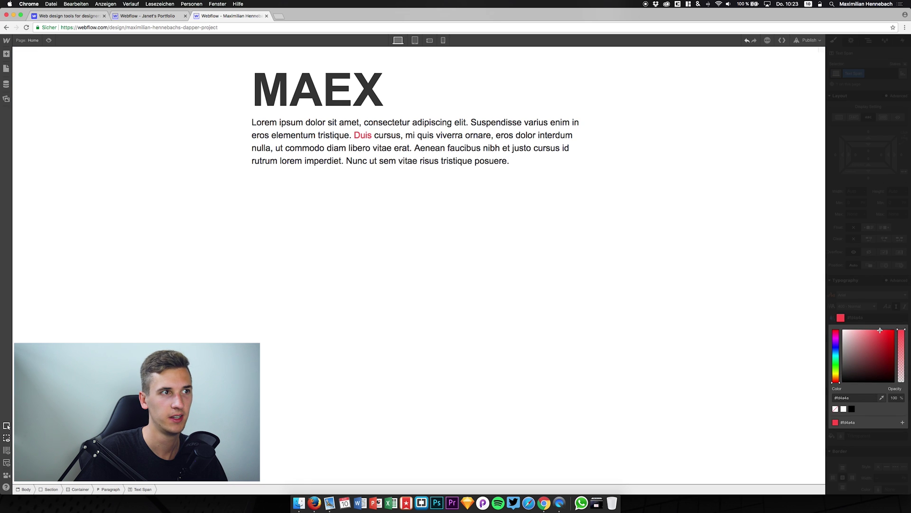
left_click(475, 148)
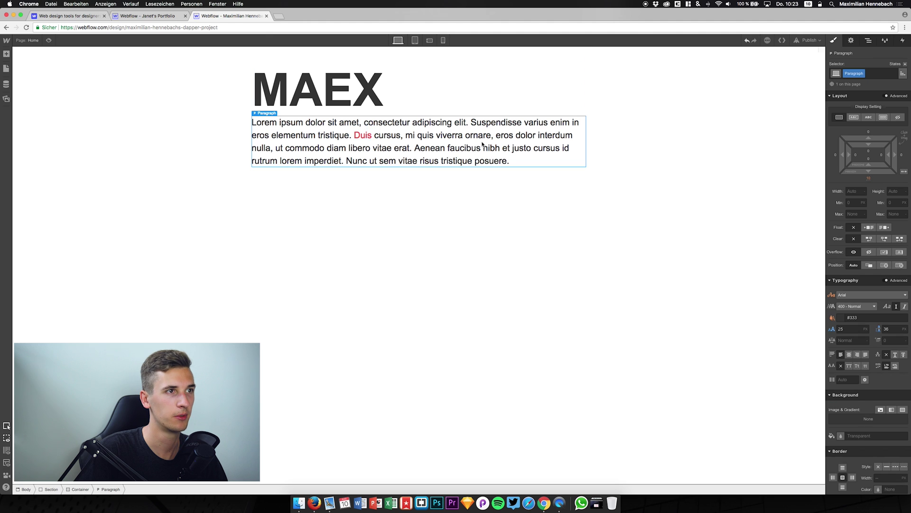
- Make the word faucibus its own text span in the paragraph
double_click(468, 151)
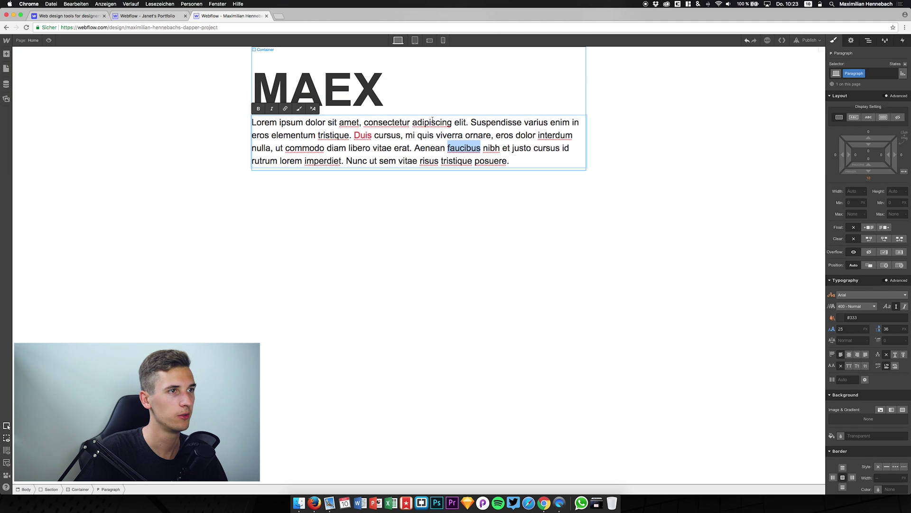
left_click(257, 111)
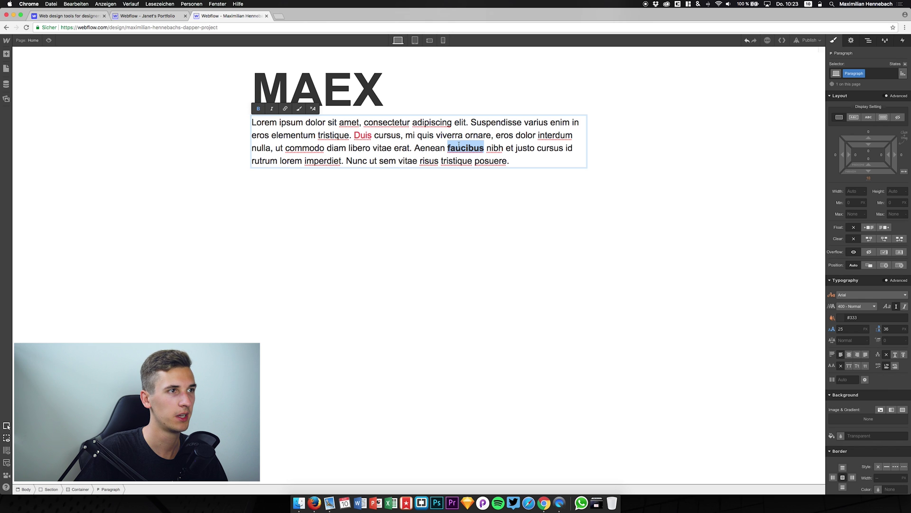
left_click(258, 109)
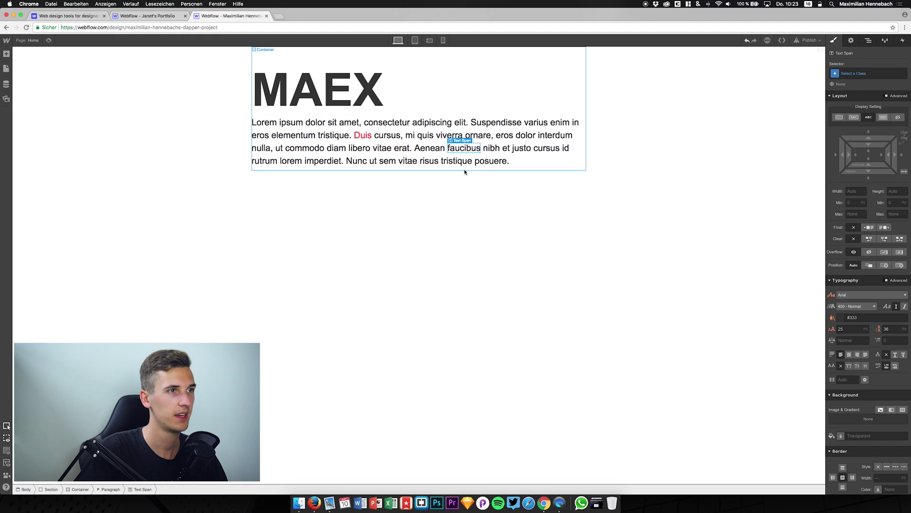
key("Escape")
- Colour the faucibus span purple #8c5fff
left_click(463, 150)
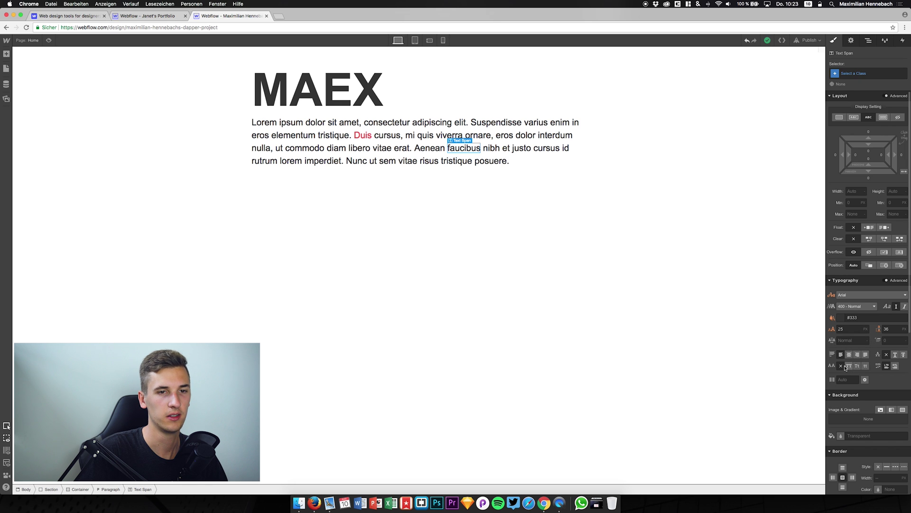
left_click(845, 317)
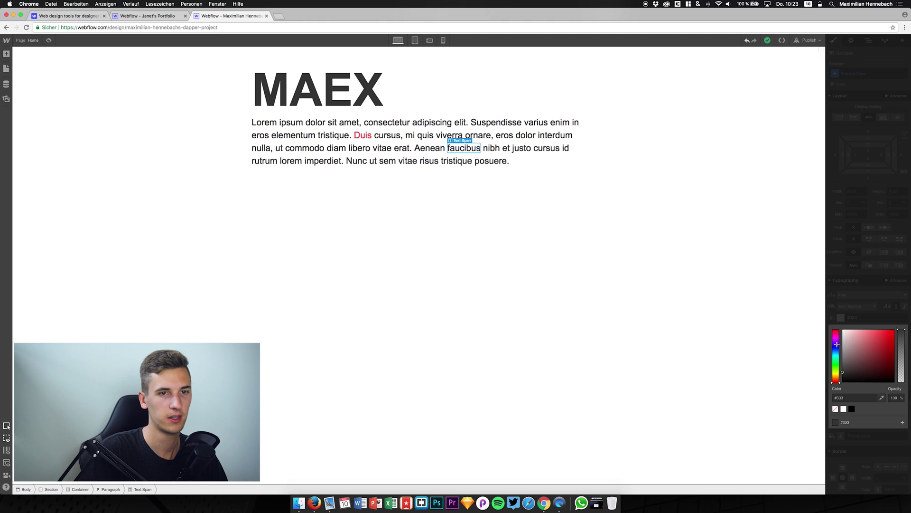
left_click(836, 345)
left_click(876, 328)
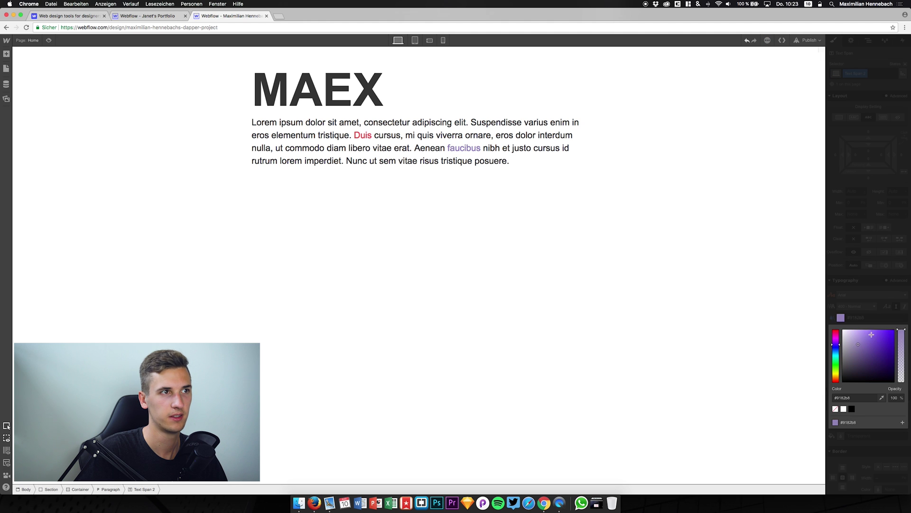
left_click(518, 248)
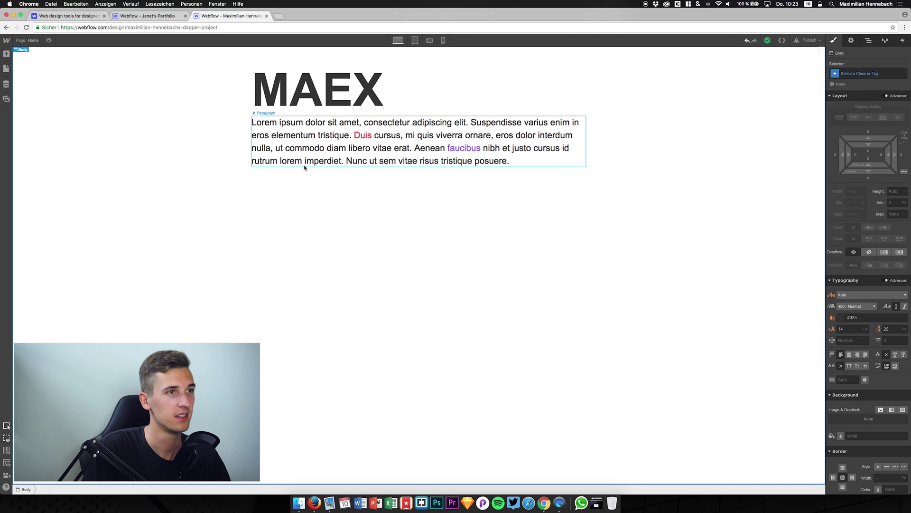
left_click(464, 148)
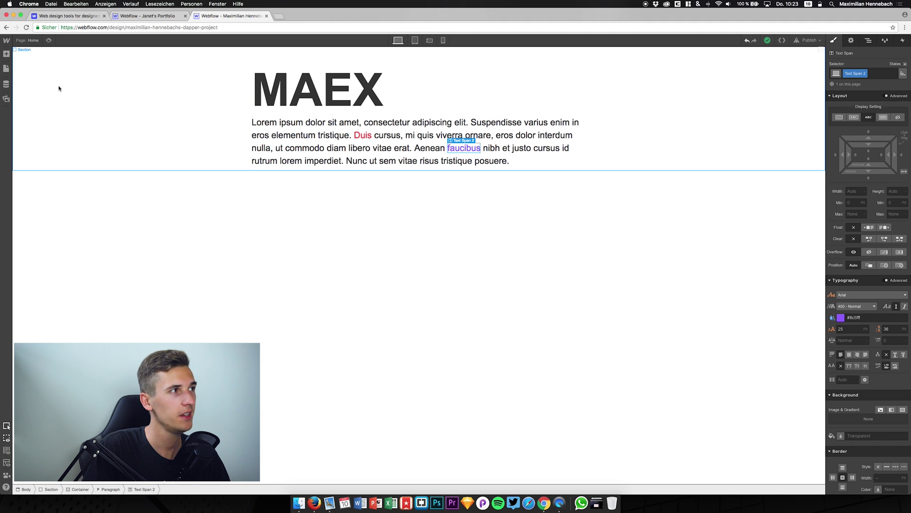
left_click(101, 98)
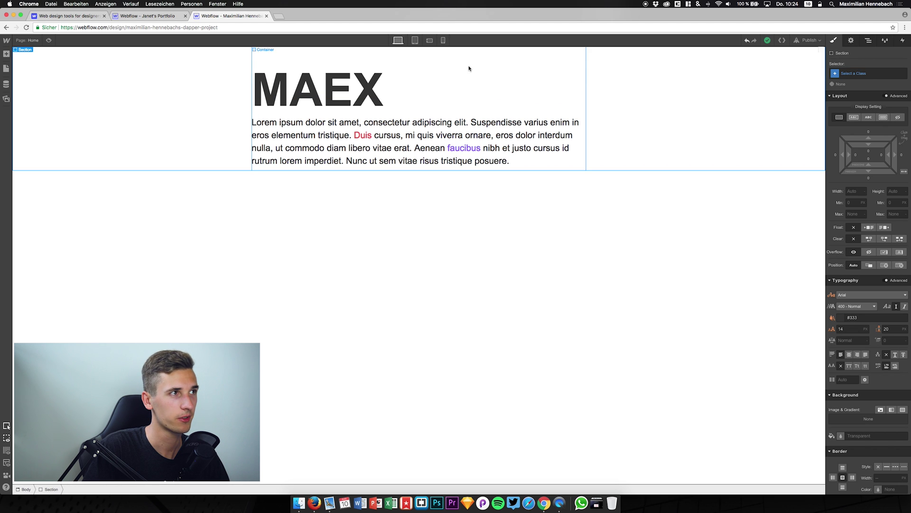
left_click(579, 51)
left_click(455, 92)
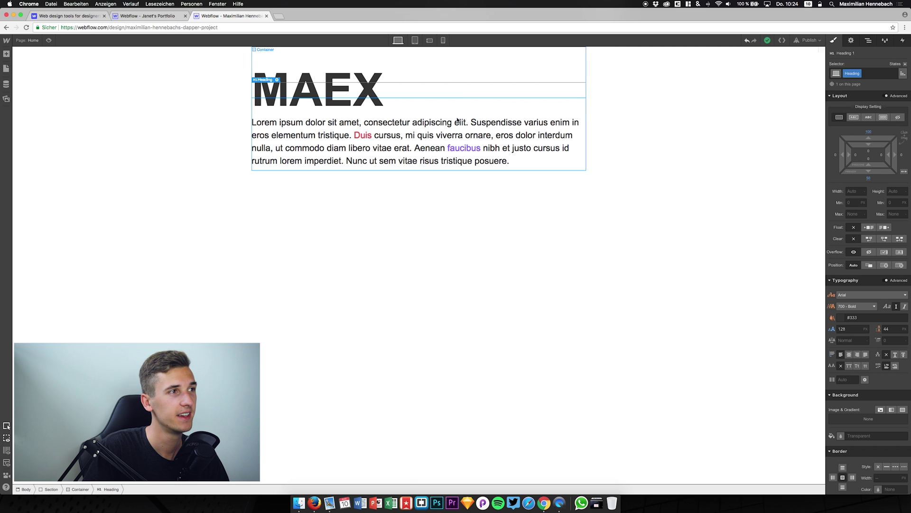
left_click(421, 136)
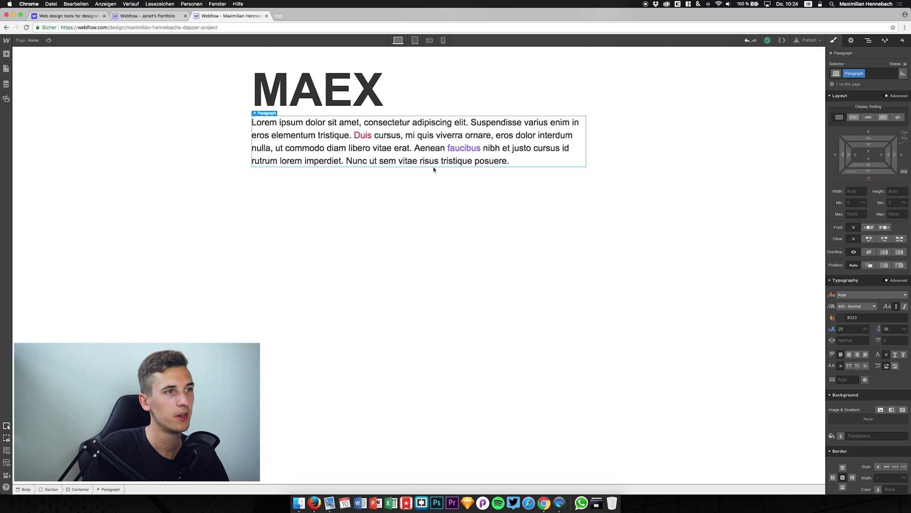
left_click(463, 151)
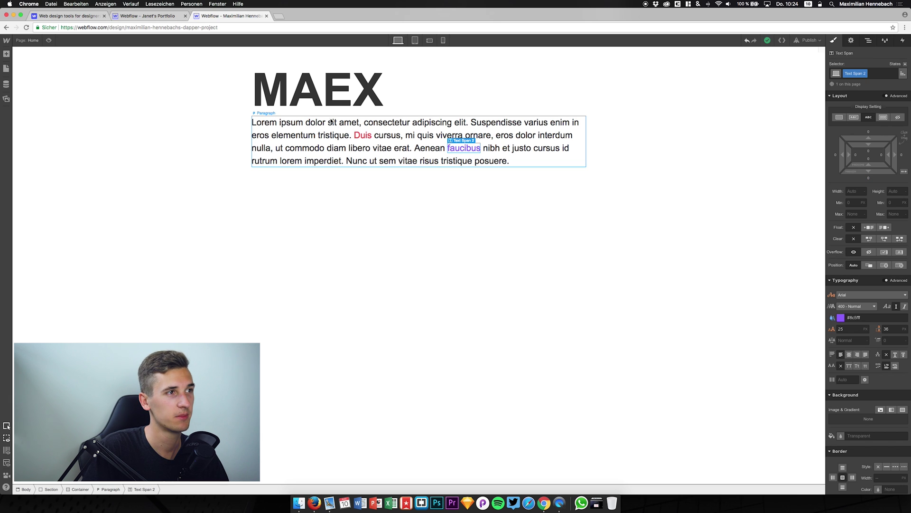
- Select the letter E in the MAEX heading and wrap it in its own Text Span
left_click(331, 94)
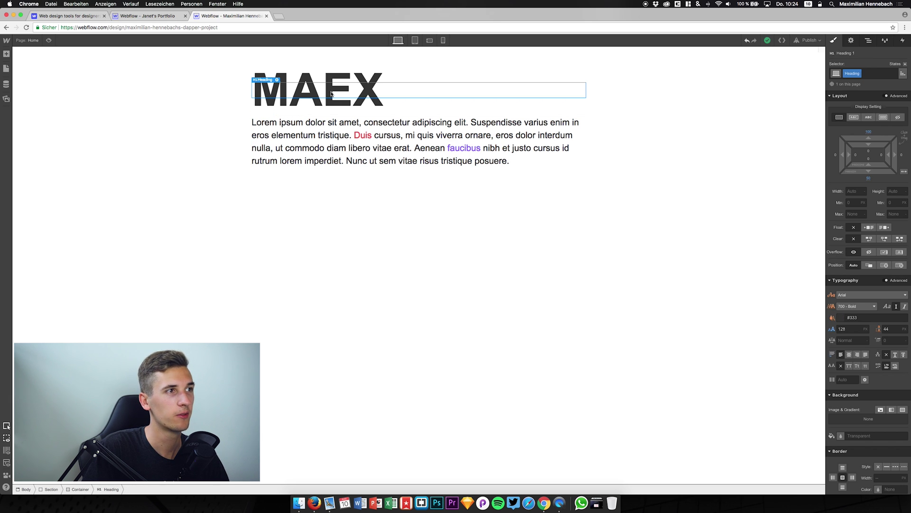
double_click(336, 93)
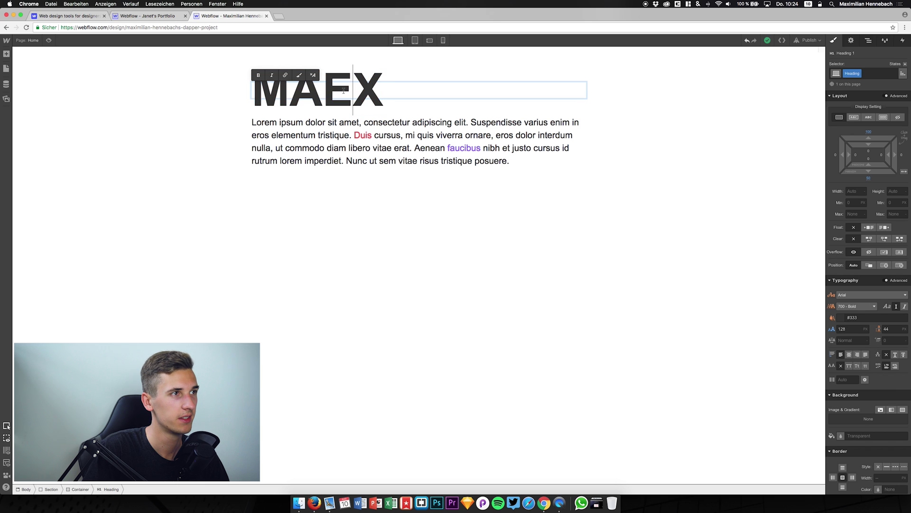
left_click(336, 89)
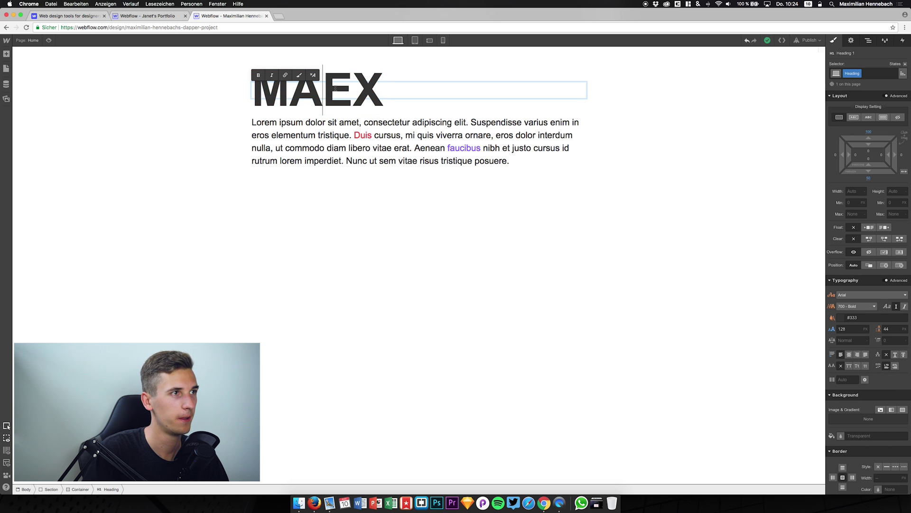
key("shift+Right")
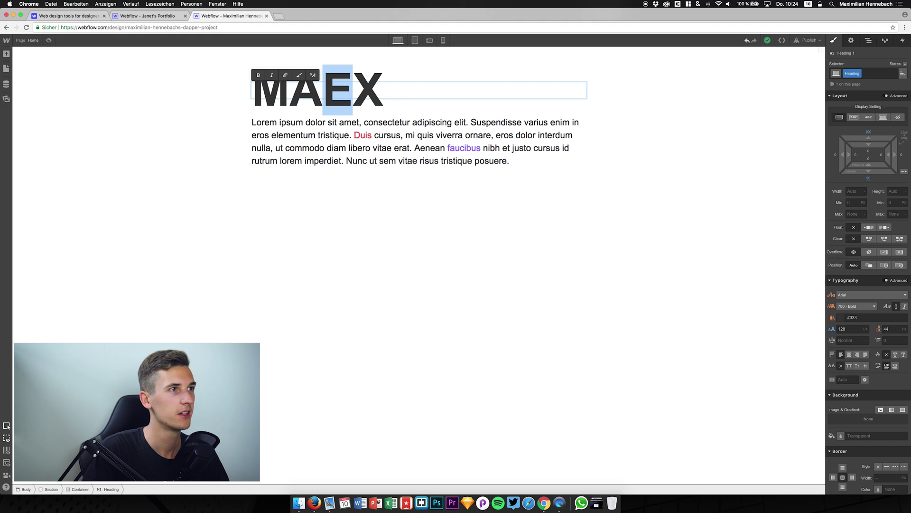
left_click(299, 75)
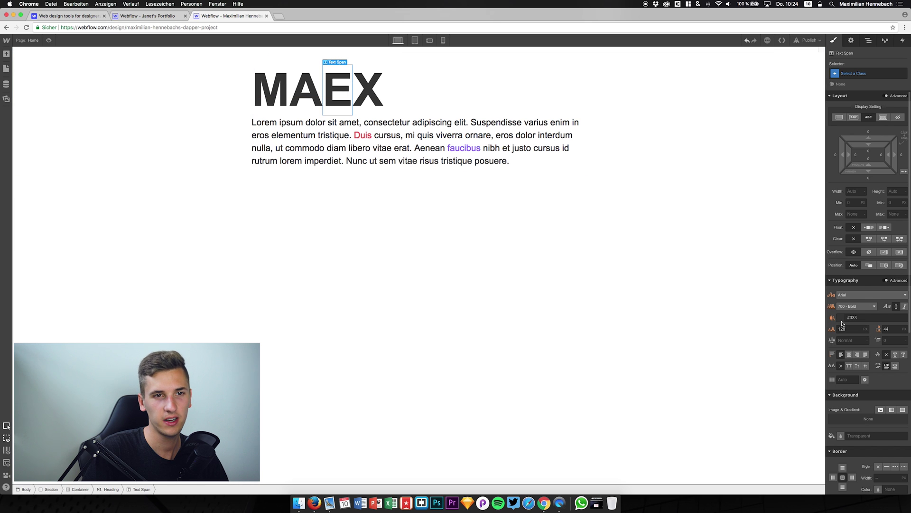
- Give the E span 400 - Normal weight and a near-white colour
left_click(850, 306)
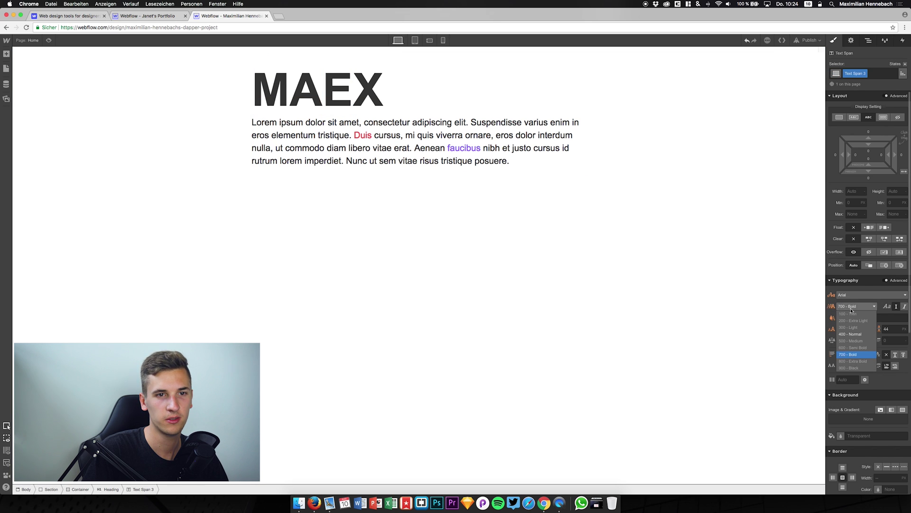
left_click(851, 337)
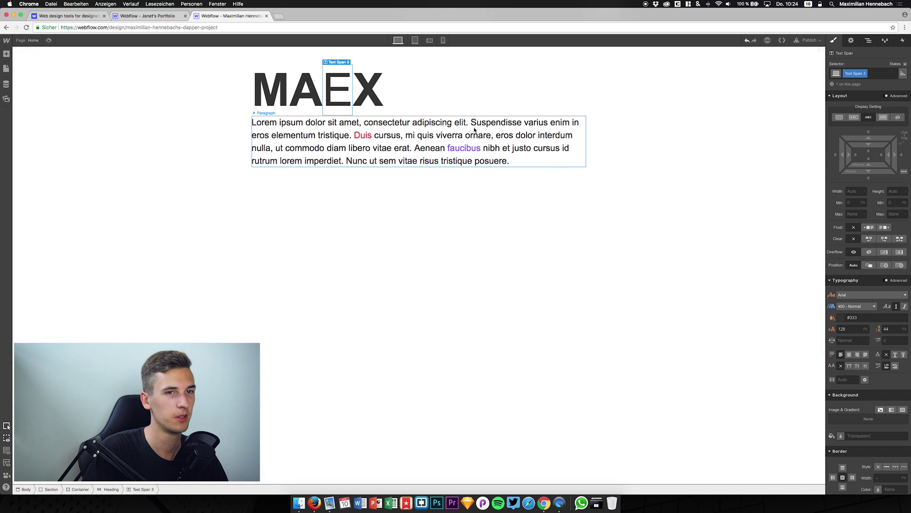
left_click(843, 318)
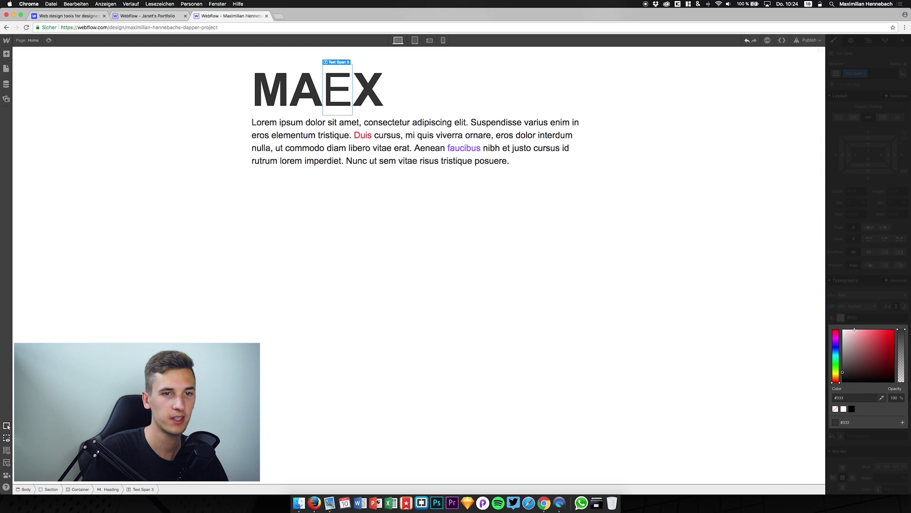
left_click_drag(857, 342, 844, 330)
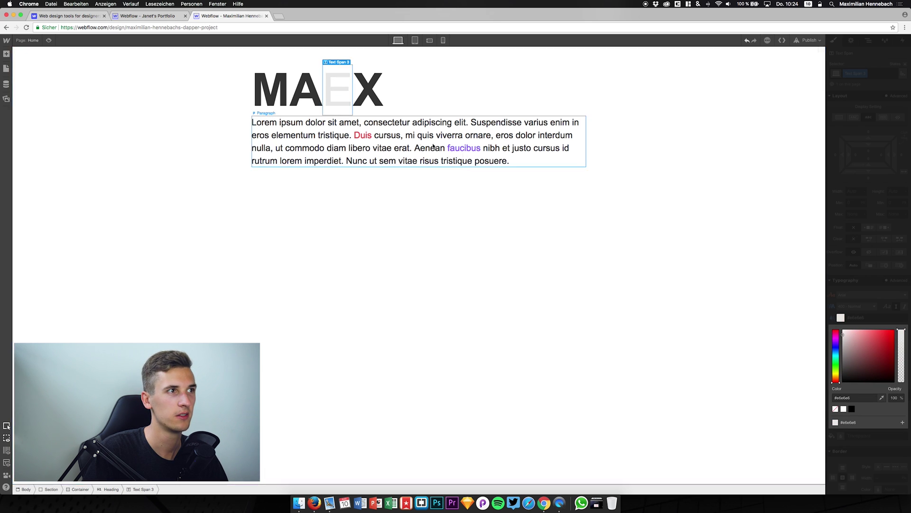
left_click(418, 141)
left_click(496, 238)
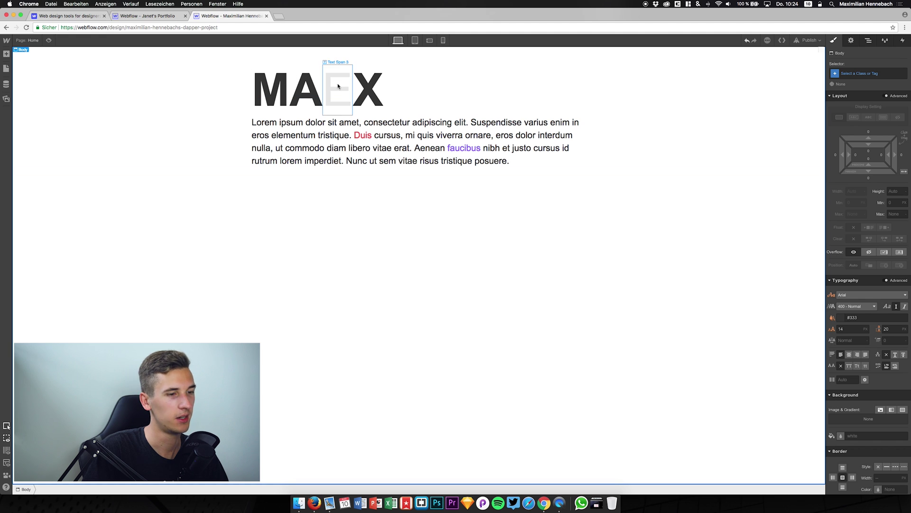
left_click(747, 41)
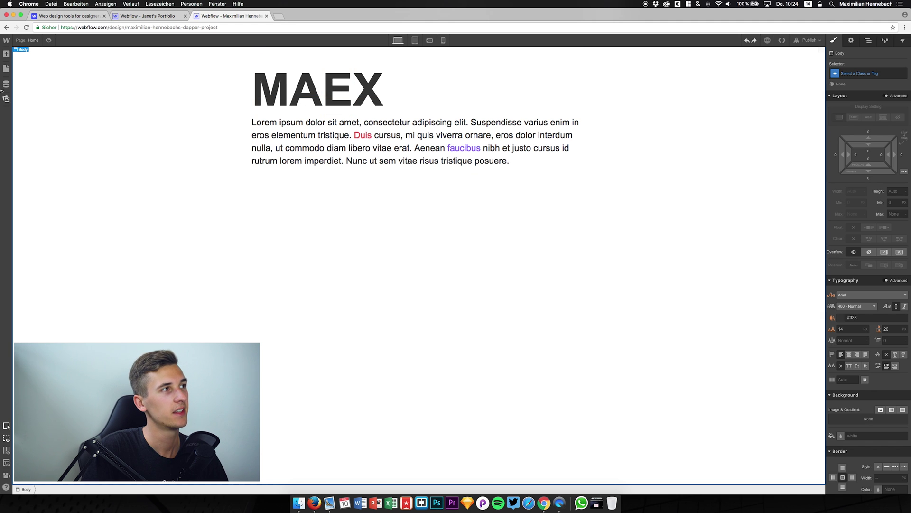
left_click(6, 53)
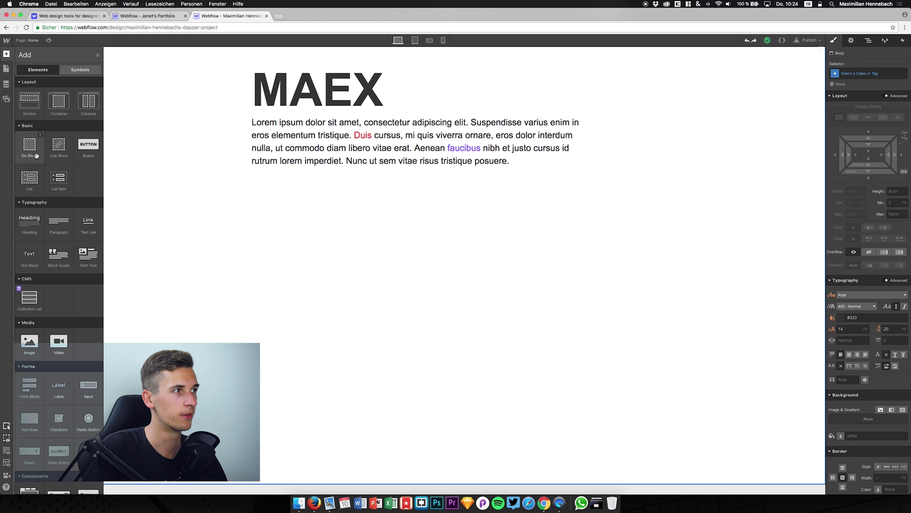
key("a")
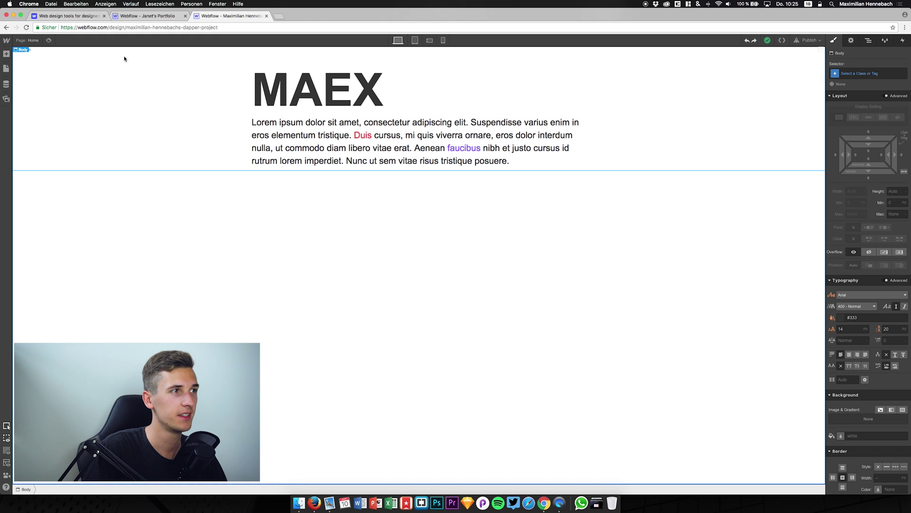
left_click(6, 53)
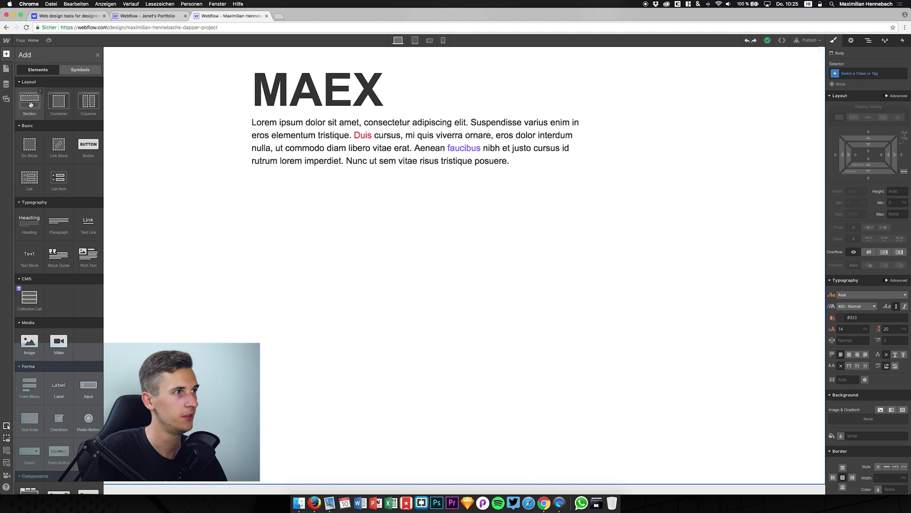
left_click_drag(31, 105, 59, 187)
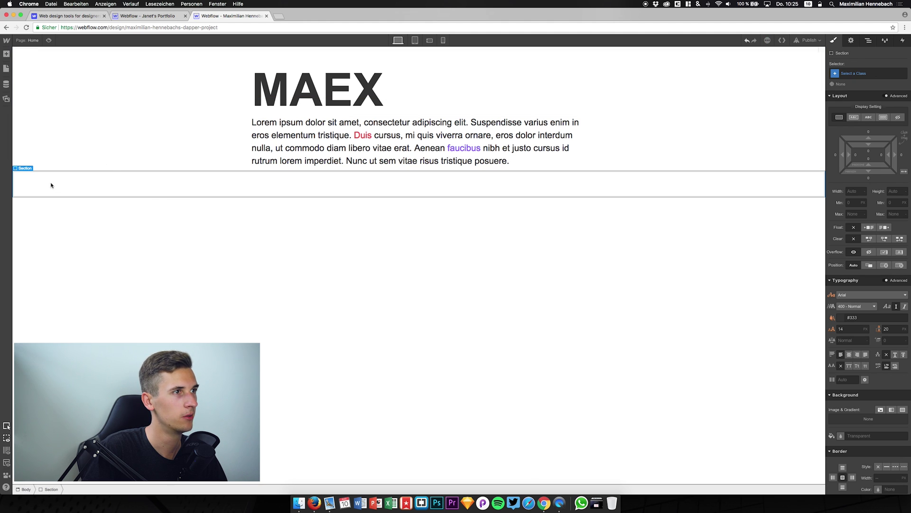
left_click(120, 212)
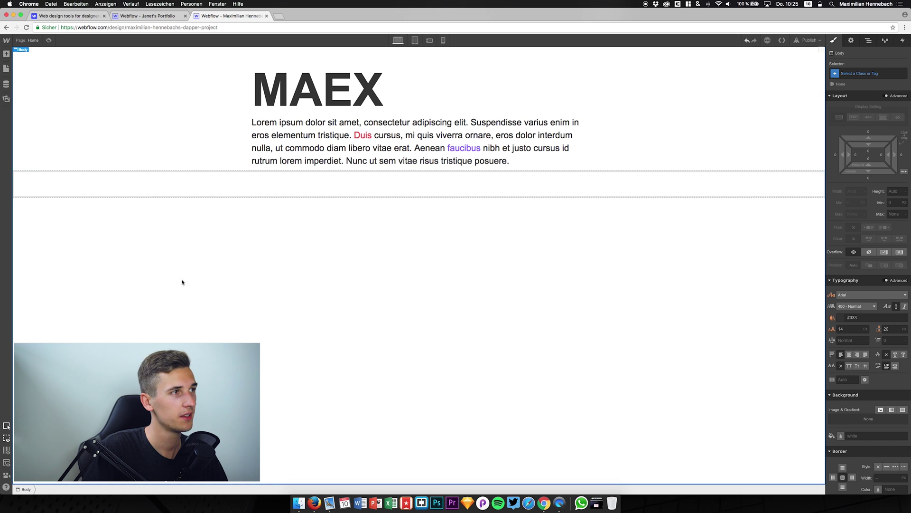
left_click(6, 54)
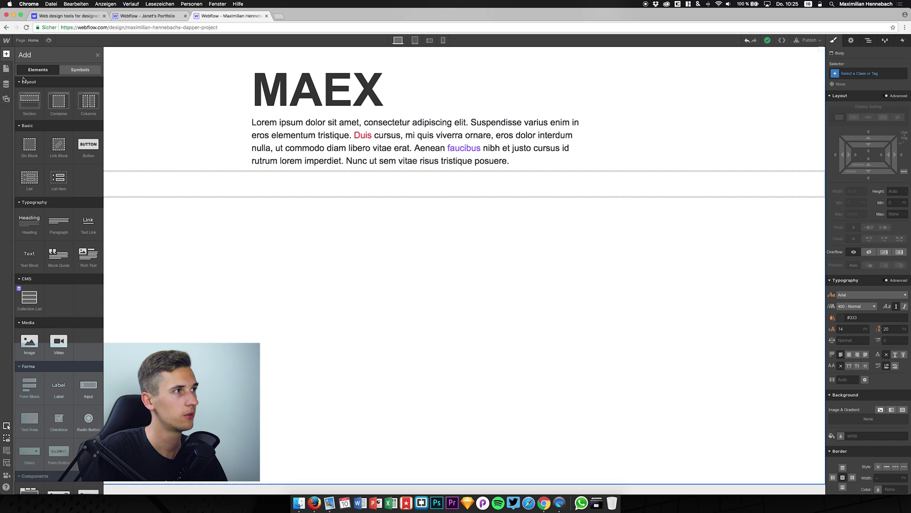
left_click(216, 283)
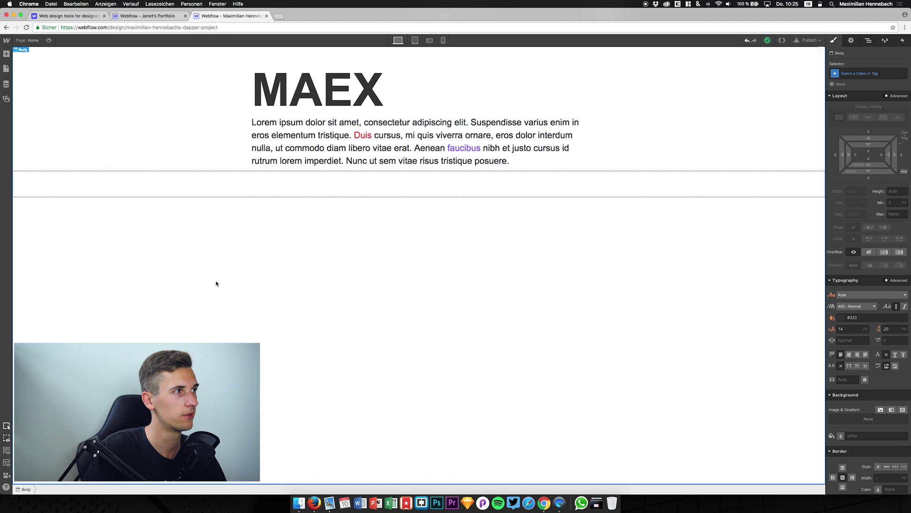
left_click(97, 191)
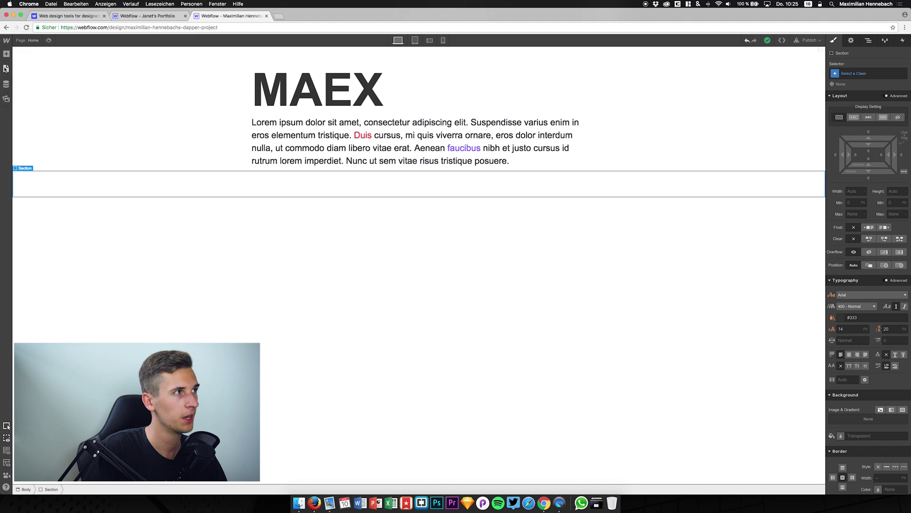
left_click(47, 65)
left_click(70, 191)
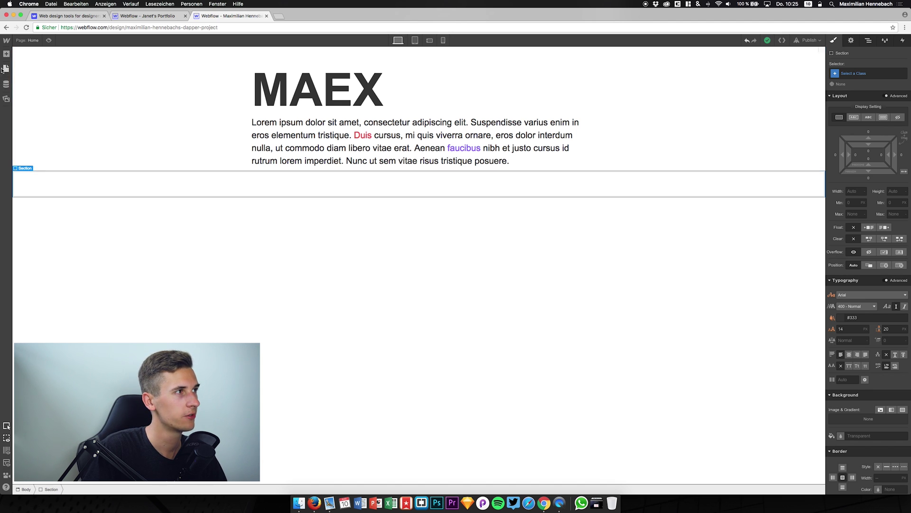
- Place a Container in the empty section holding a two-column 6/6 row
left_click(6, 53)
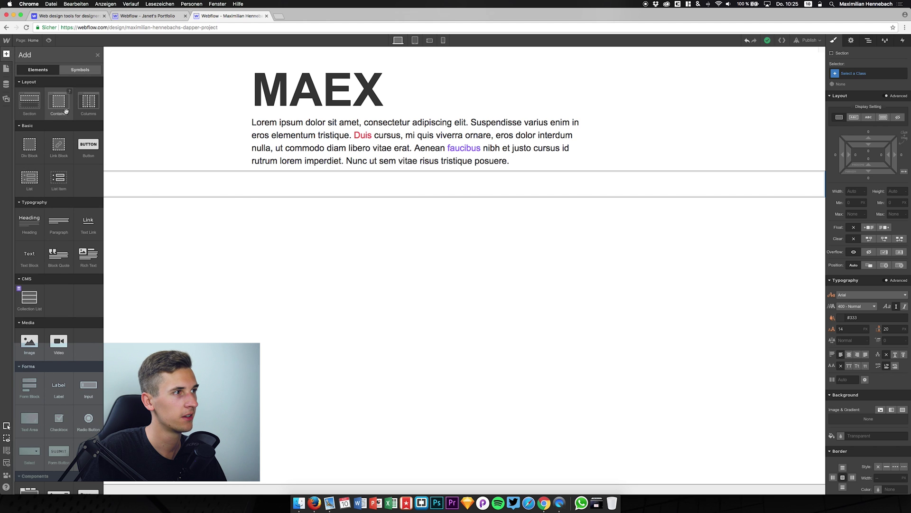
left_click_drag(66, 111, 174, 189)
left_click(9, 53)
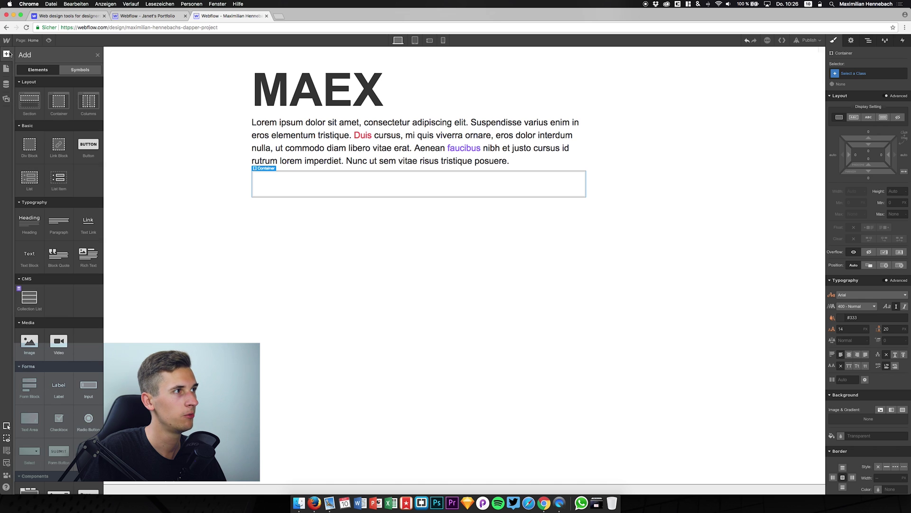
left_click(82, 103)
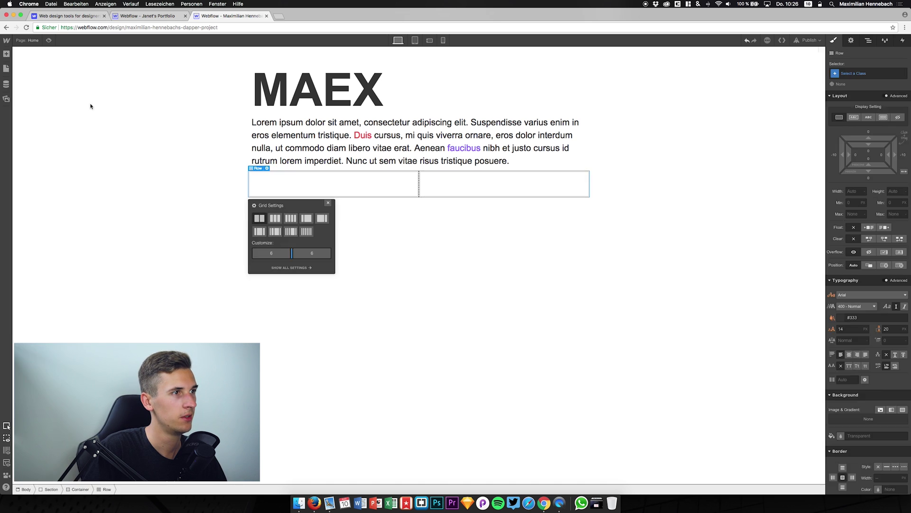
left_click(328, 203)
- Add a Button to Column 1 and dismiss its Link Settings
left_click(7, 54)
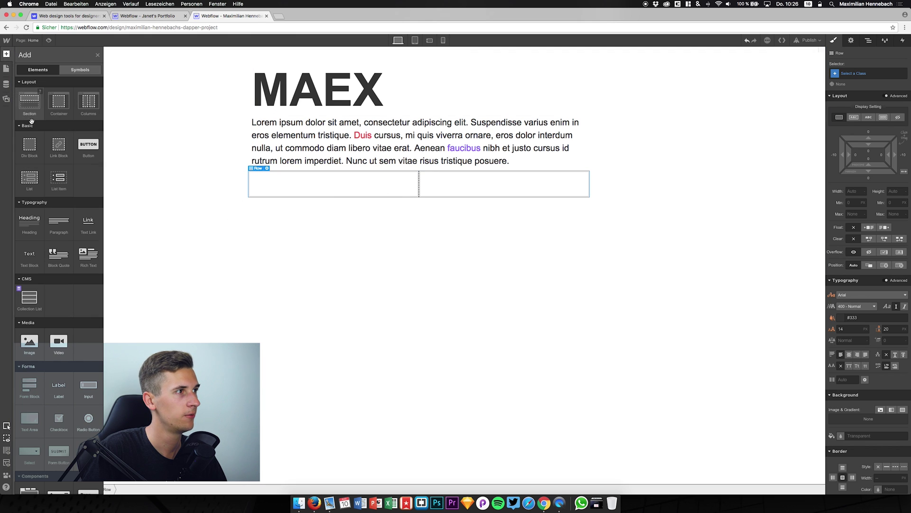
left_click_drag(87, 141, 252, 181)
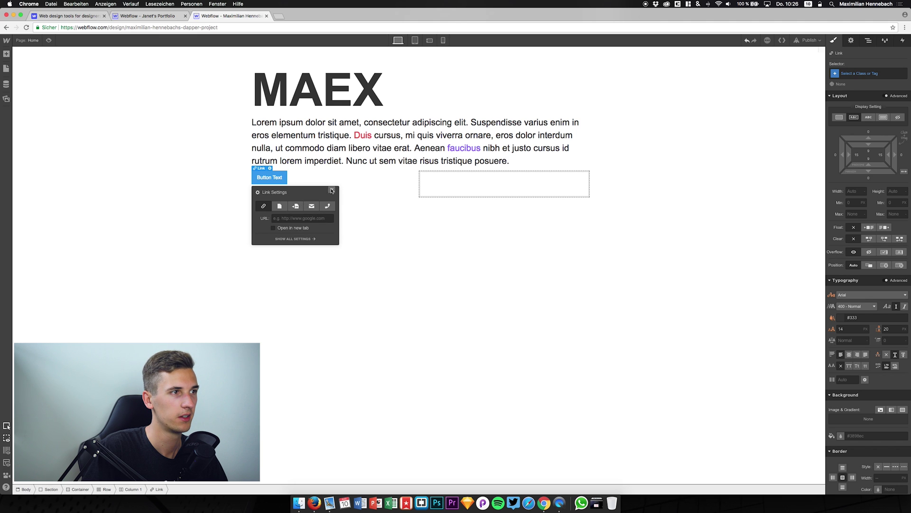
left_click(332, 189)
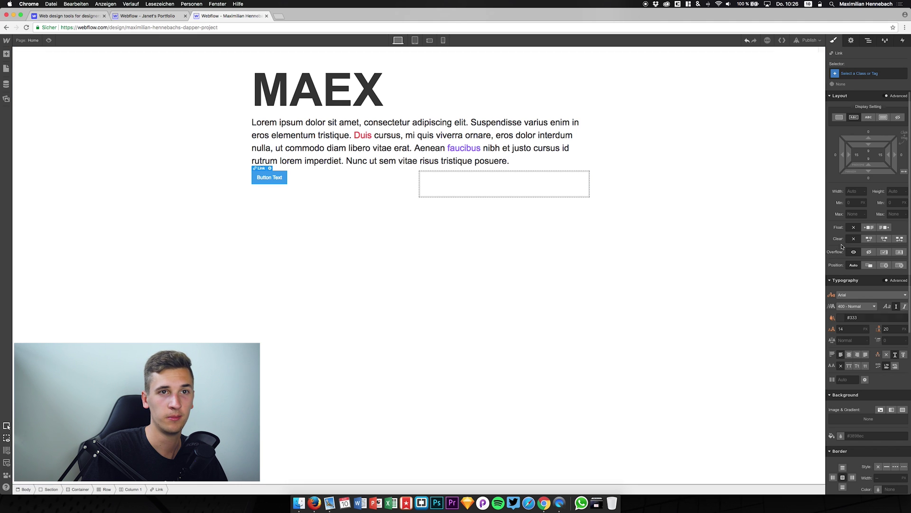
- Set the button's background colour to purple #8052f6
scroll(838, 276, "down", 1)
scroll(838, 275, "down", 2)
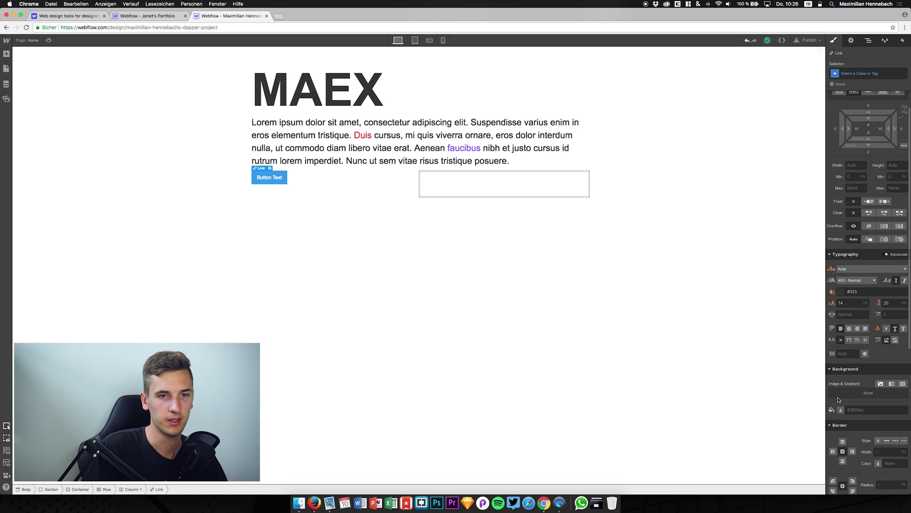
left_click(850, 408)
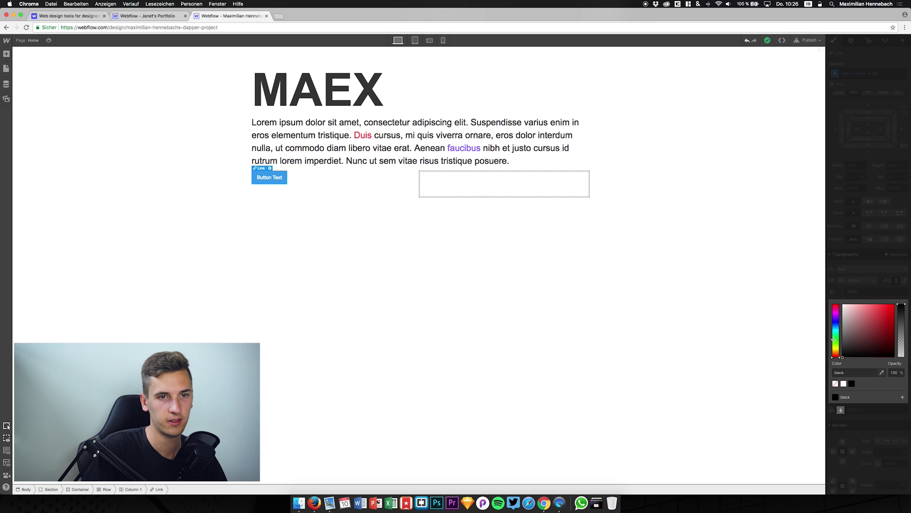
left_click_drag(834, 340, 837, 321)
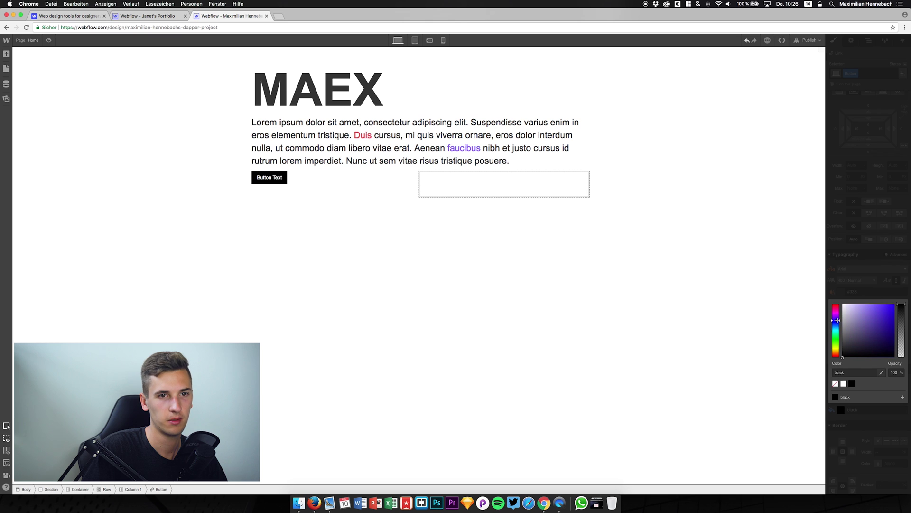
left_click(877, 304)
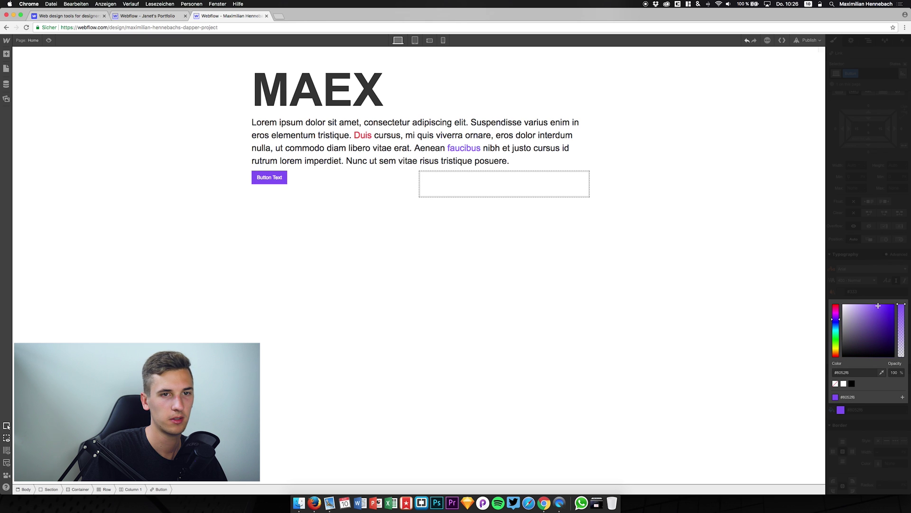
left_click(851, 275)
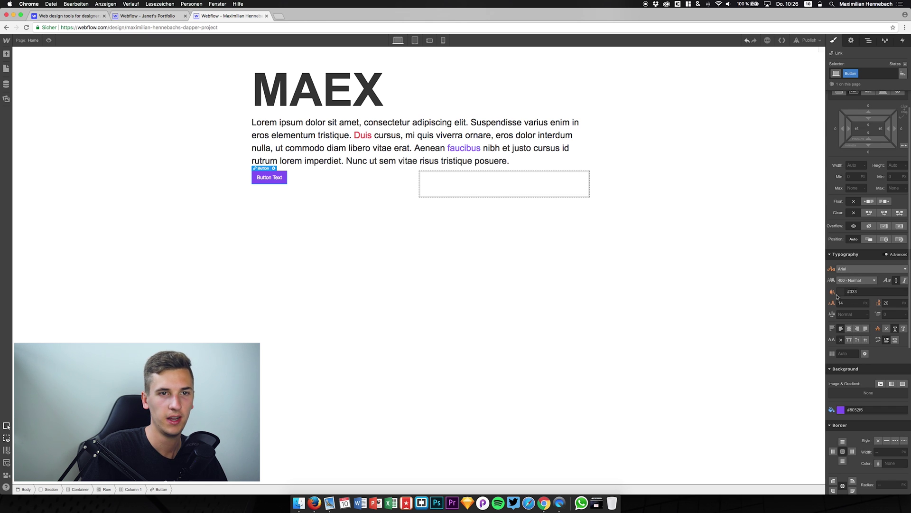
- Make the button text white at a 20 px font size
left_click(841, 293)
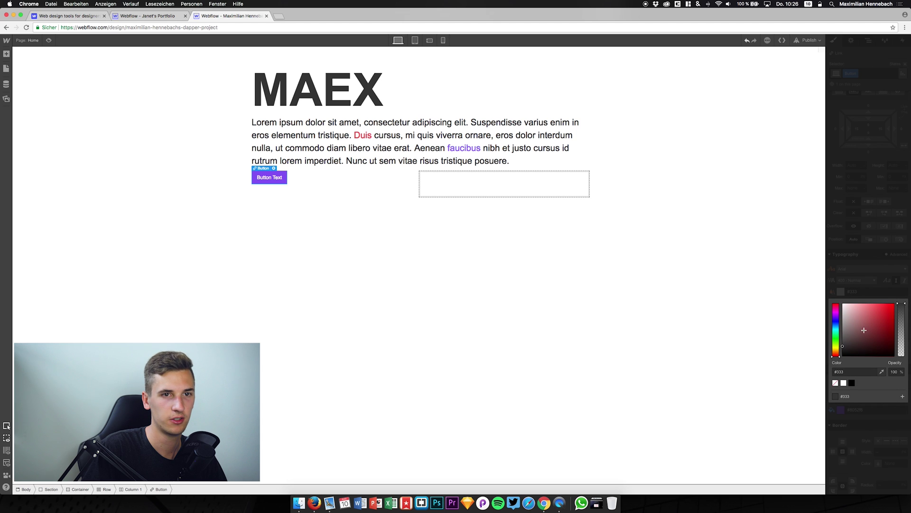
left_click_drag(864, 330, 833, 293)
left_click(833, 294)
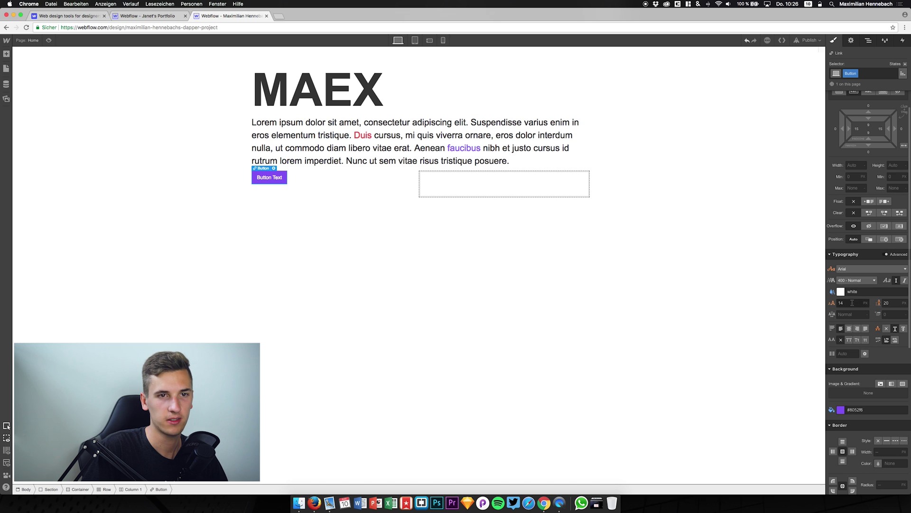
left_click(853, 302)
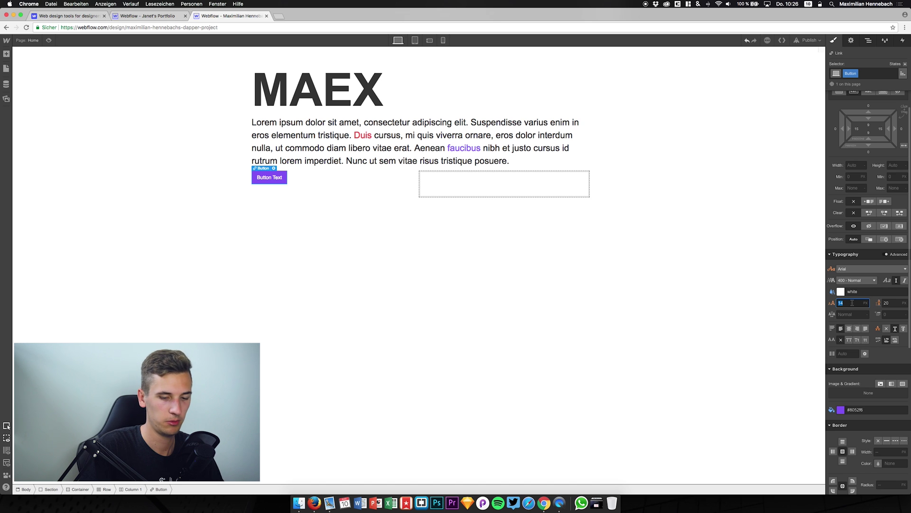
type("20")
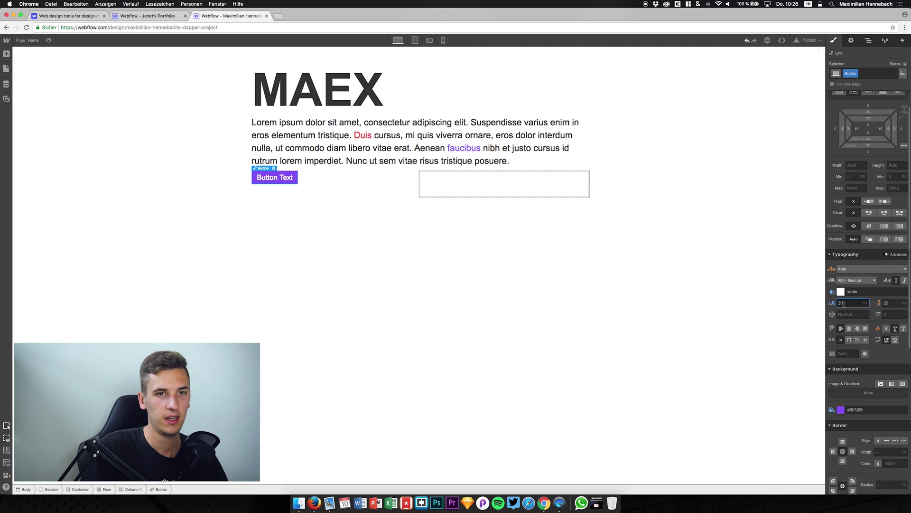
- Make the button 100% wide and 60 px tall, and drag up its top padding
left_click(854, 165)
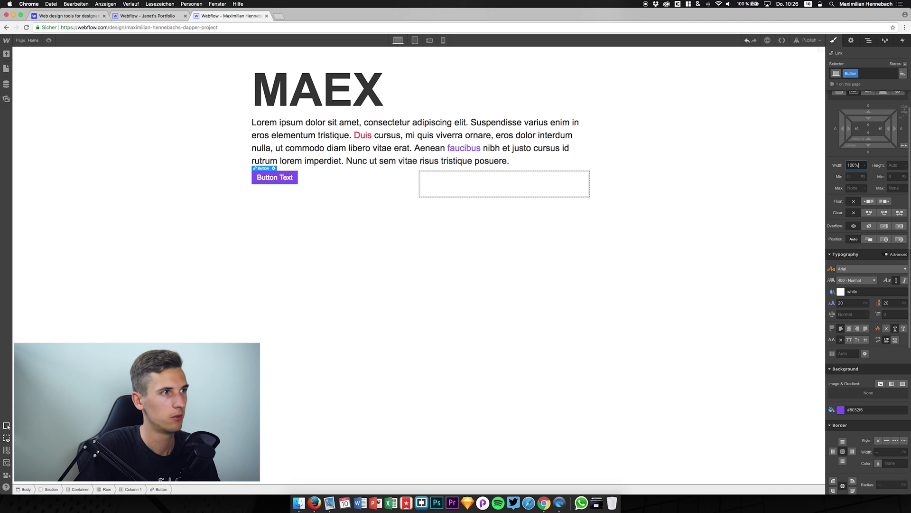
type("100%")
key("Return")
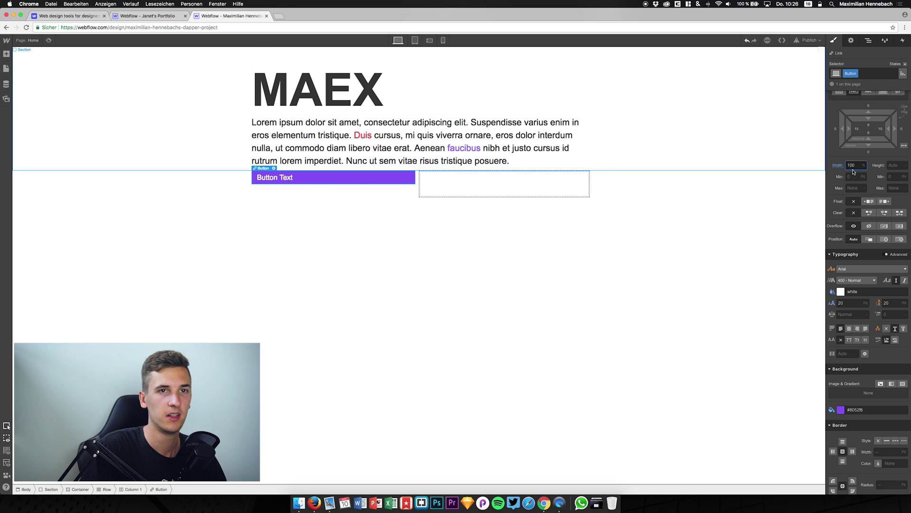
left_click(896, 165)
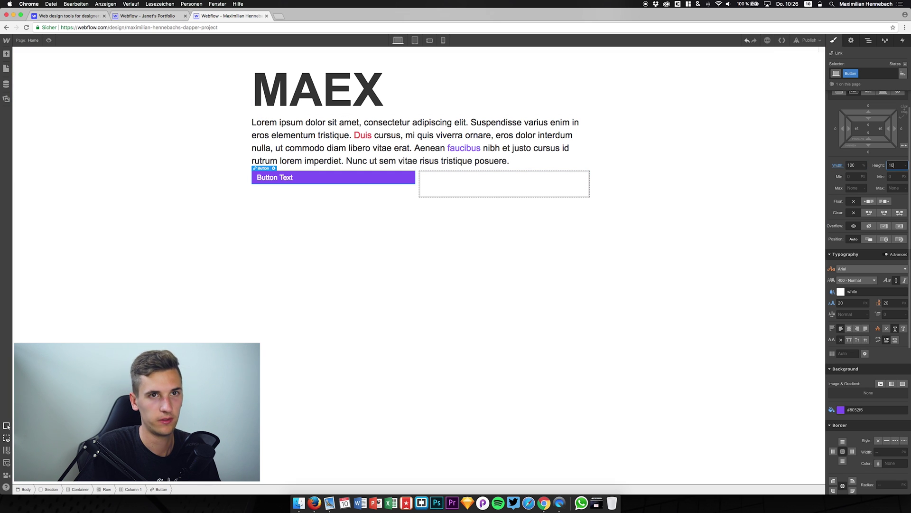
key("Return")
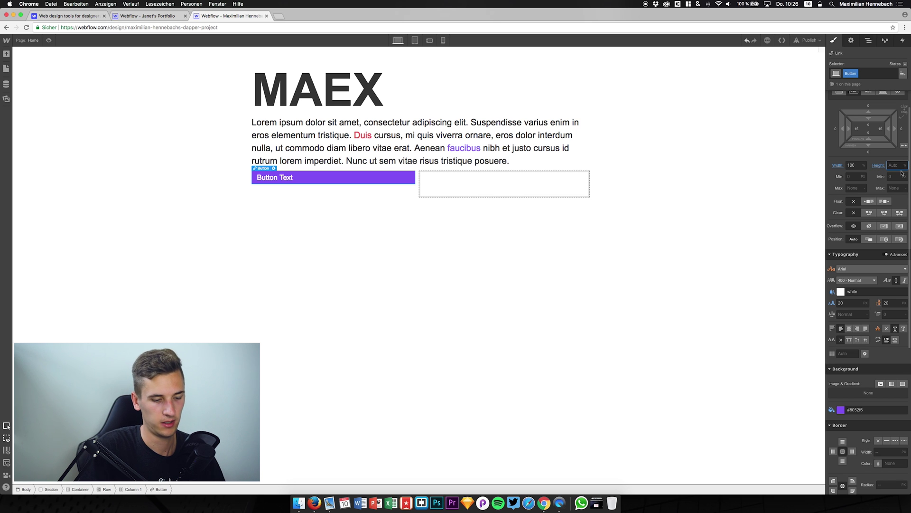
type("3")
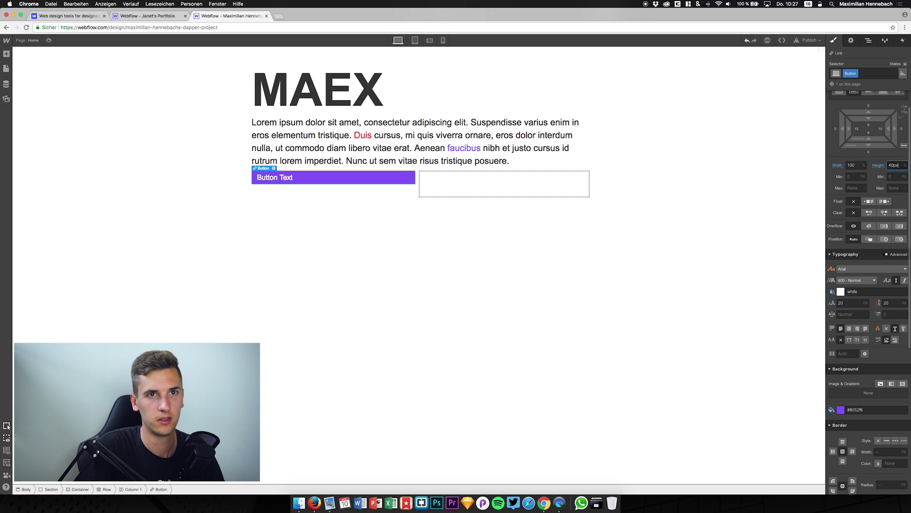
key("Return")
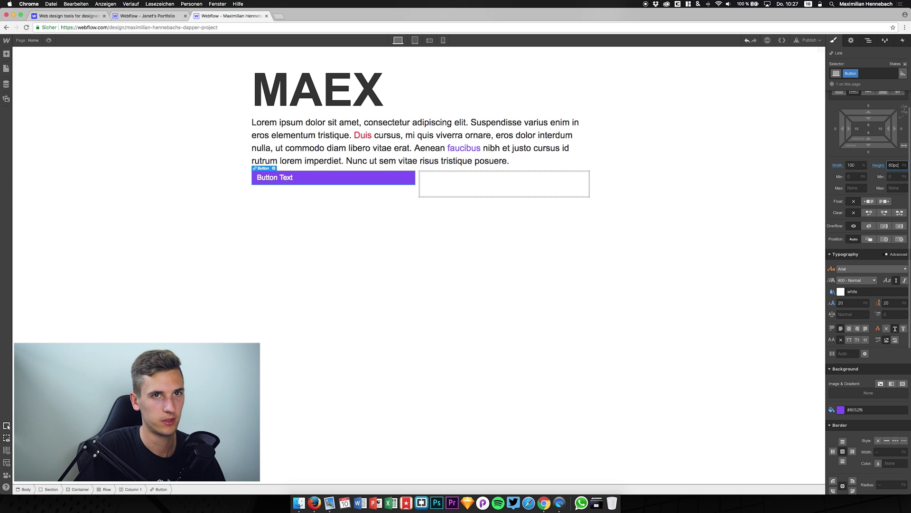
key("Return")
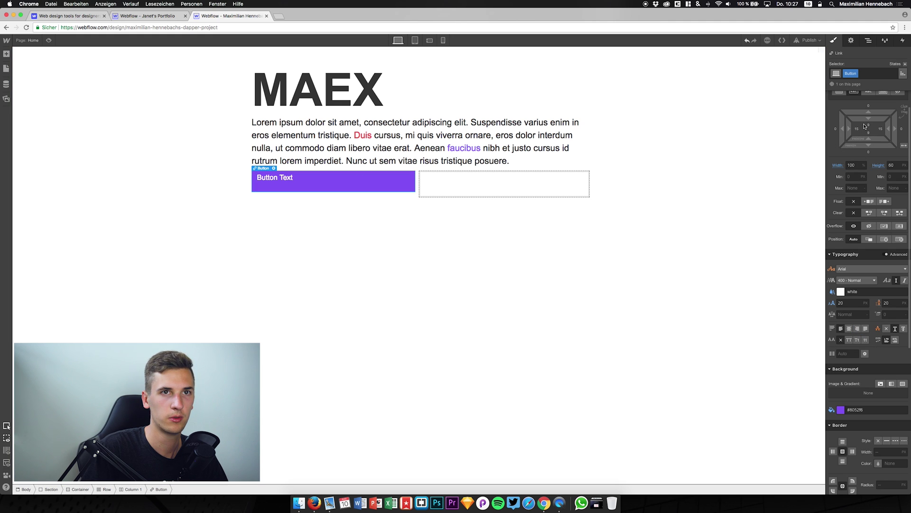
left_click_drag(869, 119, 869, 119)
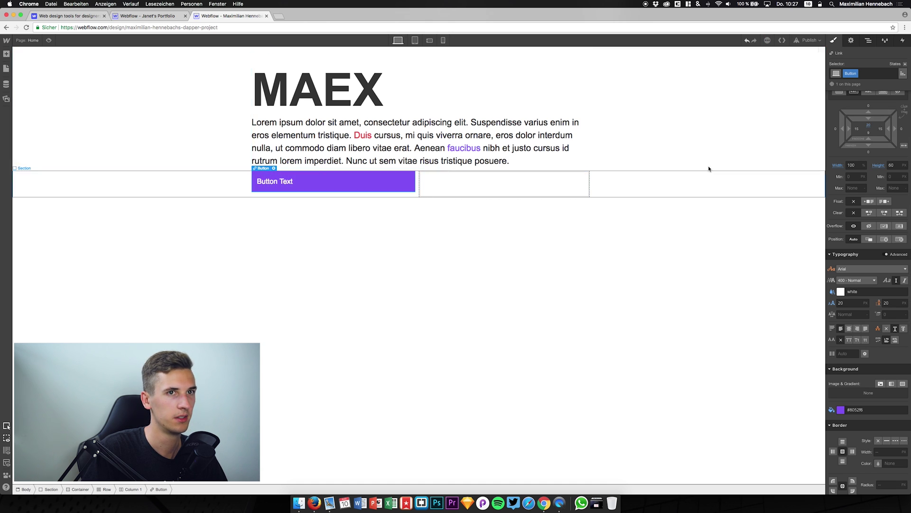
- Set the button's top padding to 19 and centre its label horizontally
left_click(868, 125)
key("Down")
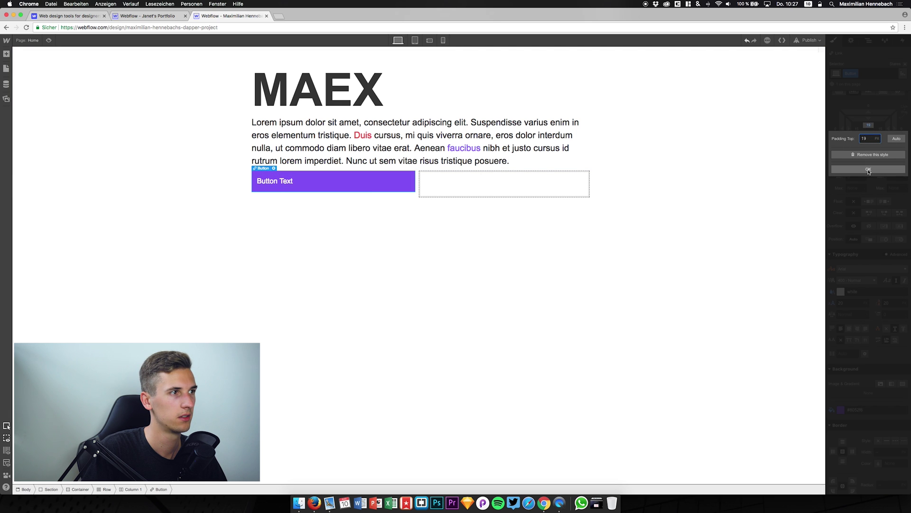
left_click(869, 169)
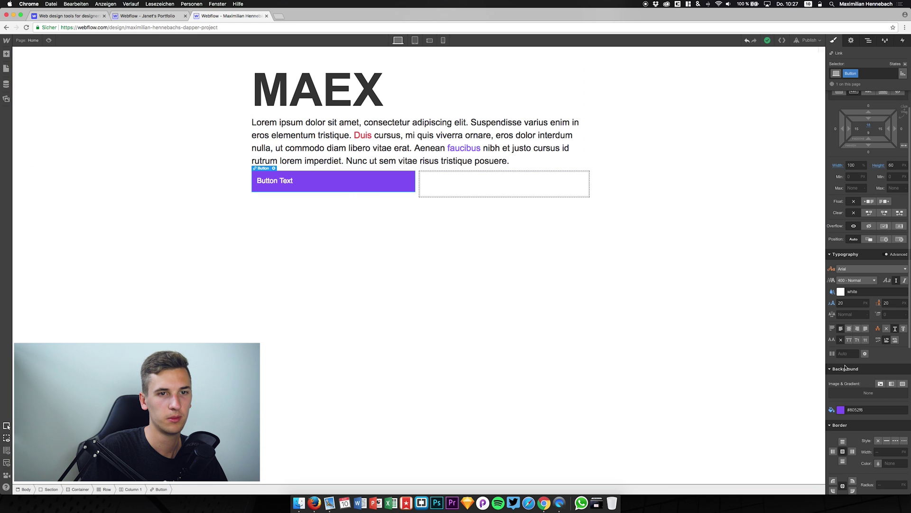
left_click(849, 328)
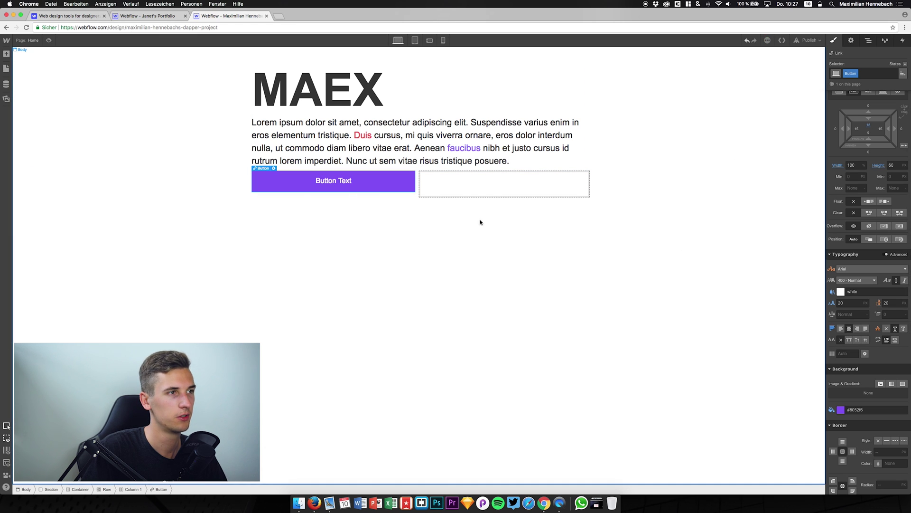
- Change the button label from 'Button Text' to 'Portfolio'
double_click(330, 182)
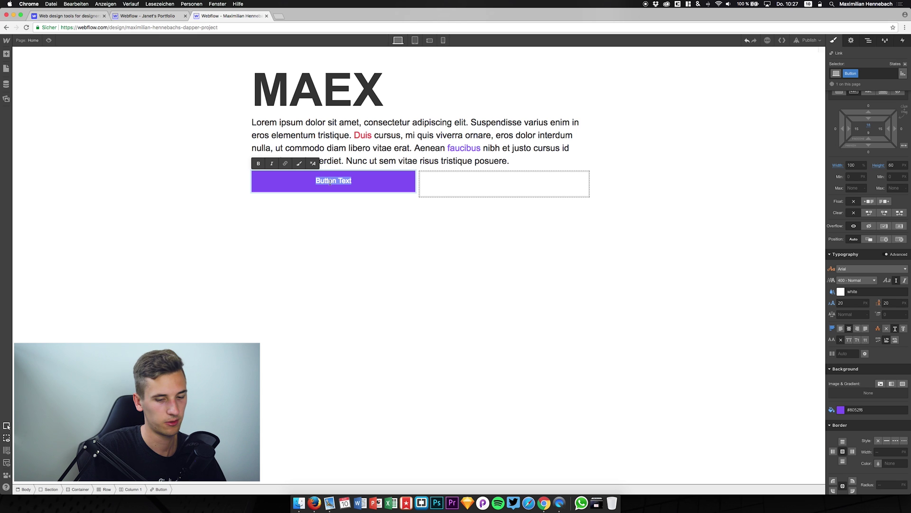
type("Portfo")
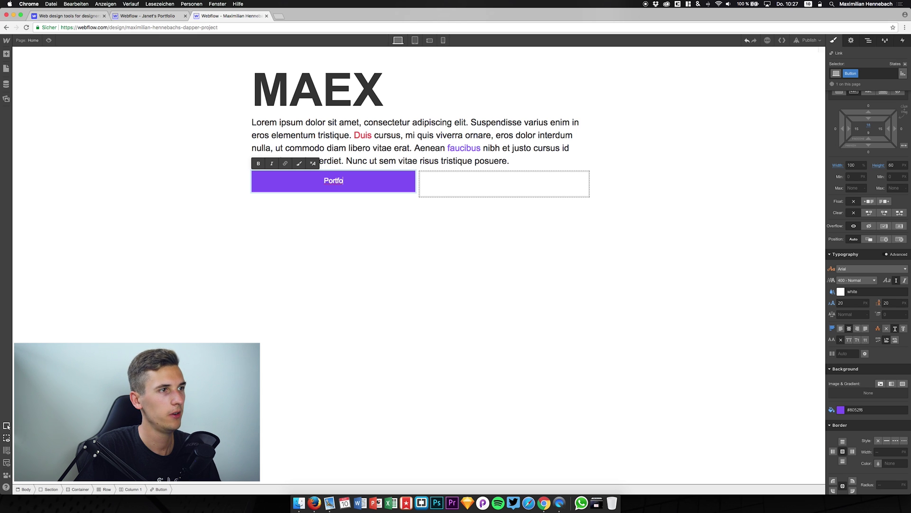
type("lio")
key("super+a")
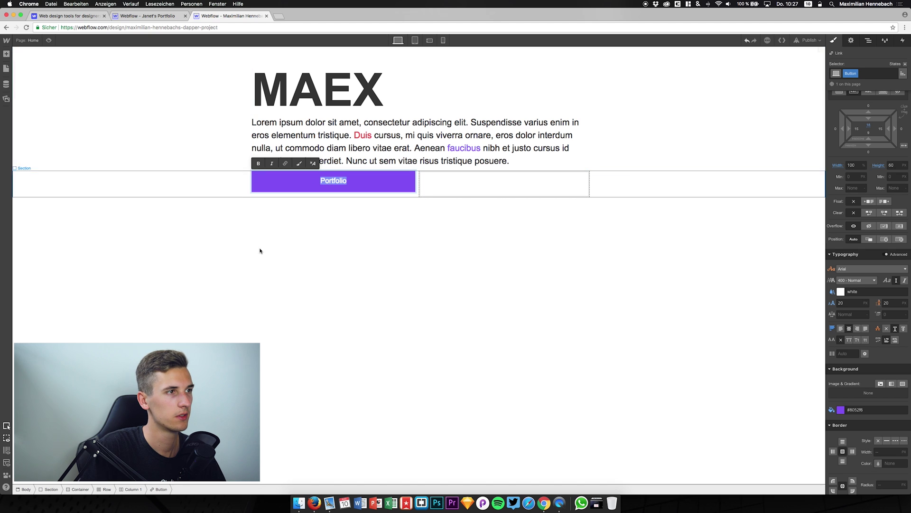
key("Escape")
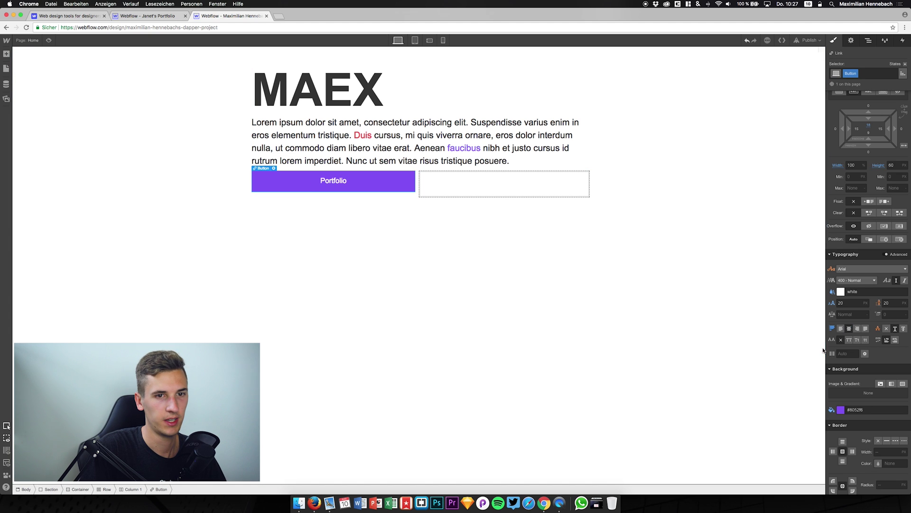
- Add a black box shadow to the Portfolio button and increase its blur to 14
scroll(867, 332, "down", 5)
scroll(867, 407, "up", 7)
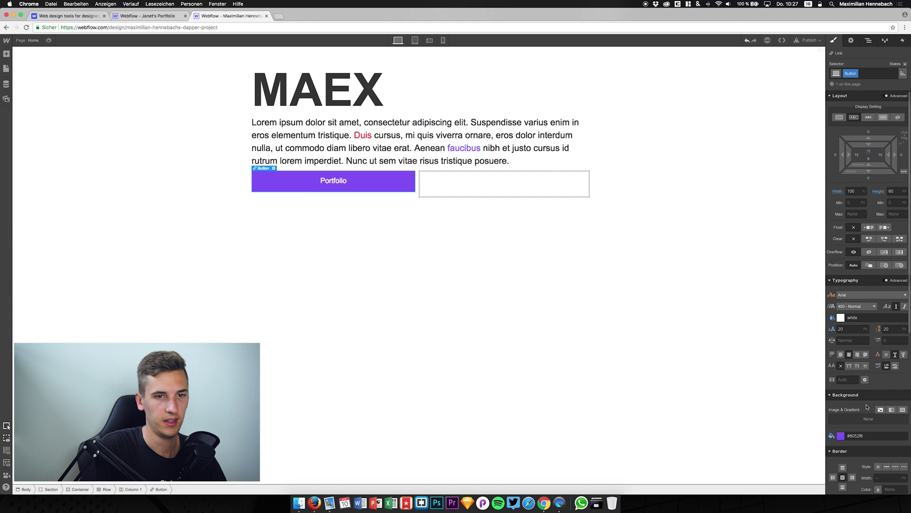
scroll(866, 406, "down", 6)
scroll(866, 406, "up", 3)
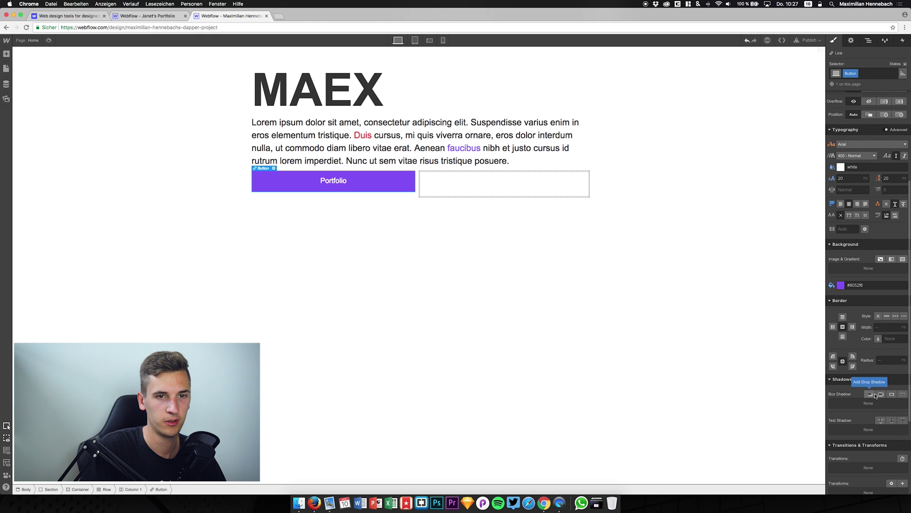
left_click(881, 394)
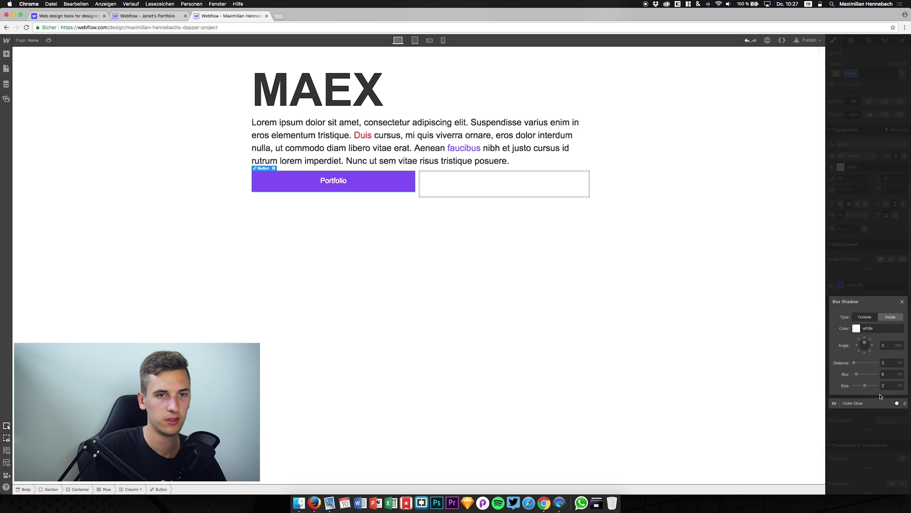
left_click(856, 328)
left_click_drag(857, 361, 827, 402)
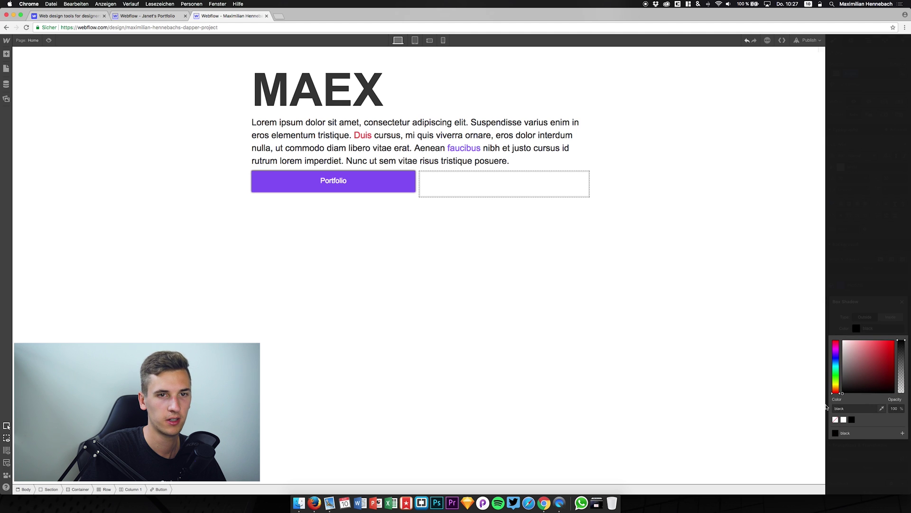
left_click(856, 332)
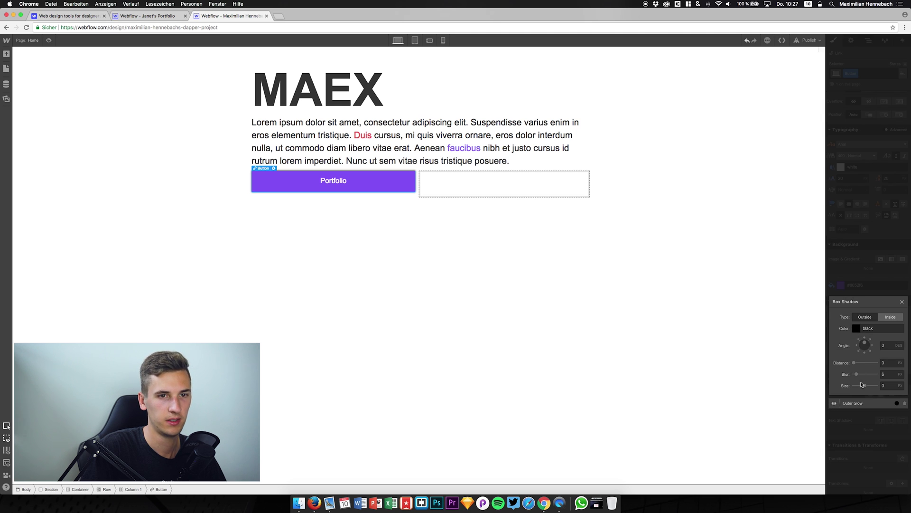
left_click_drag(857, 374, 865, 387)
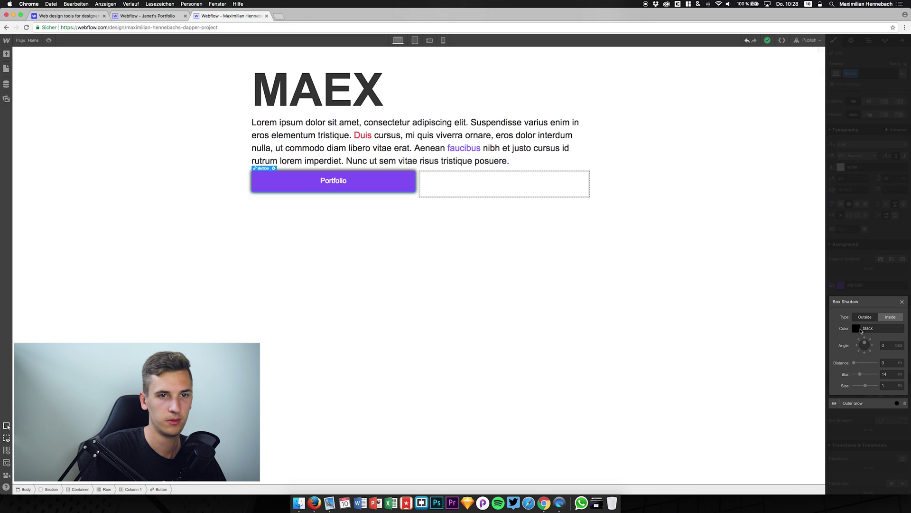
- Lower the shadow's opacity to 20% and reselect the Portfolio button
left_click(860, 329)
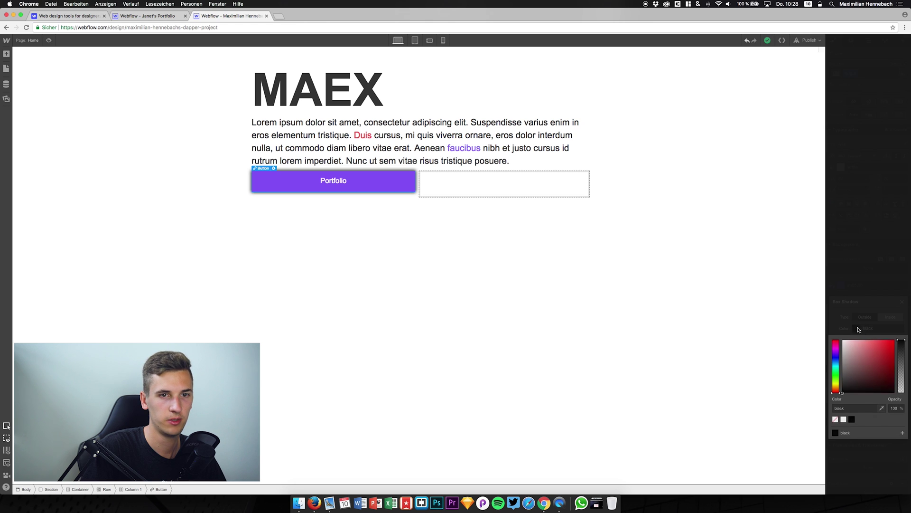
left_click(893, 409)
type("50")
key("Return")
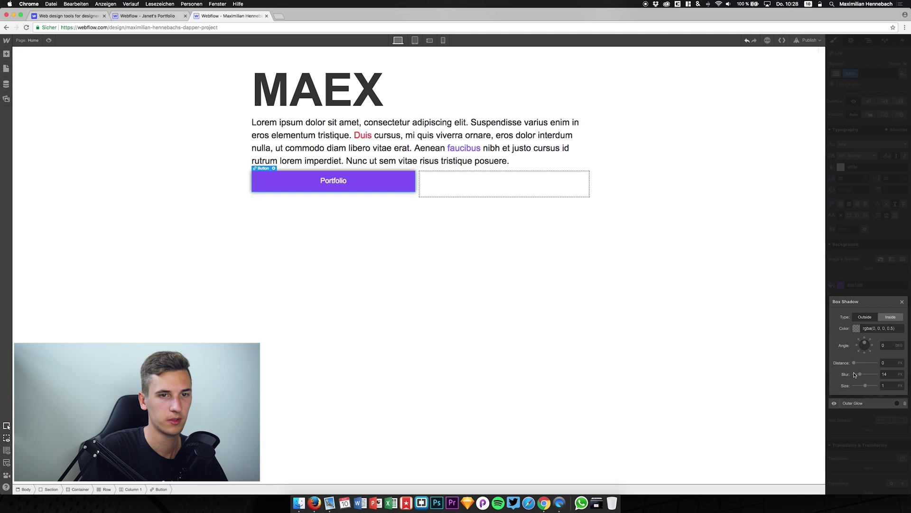
left_click(857, 328)
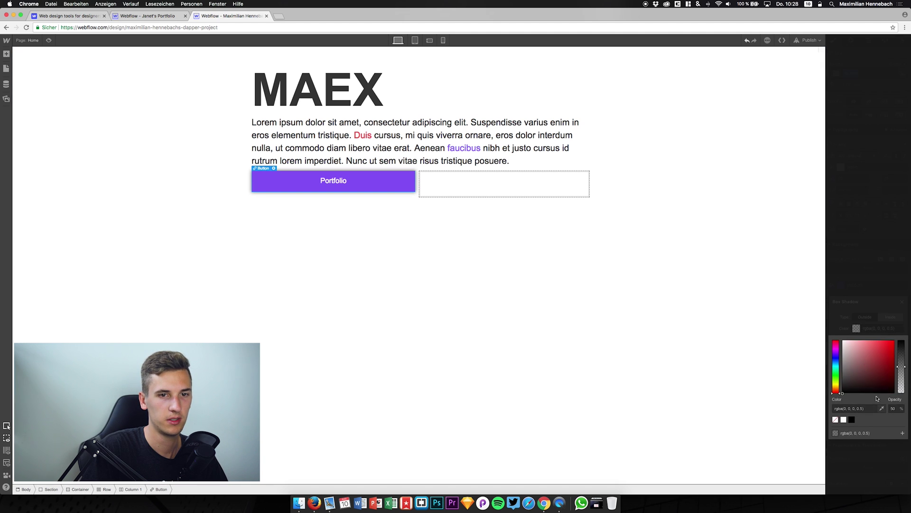
left_click(893, 408)
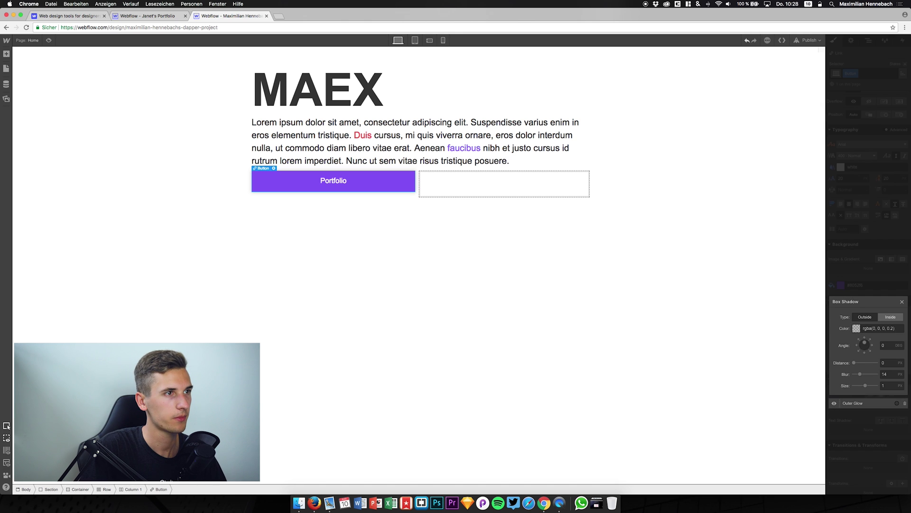
left_click(500, 344)
left_click(364, 186)
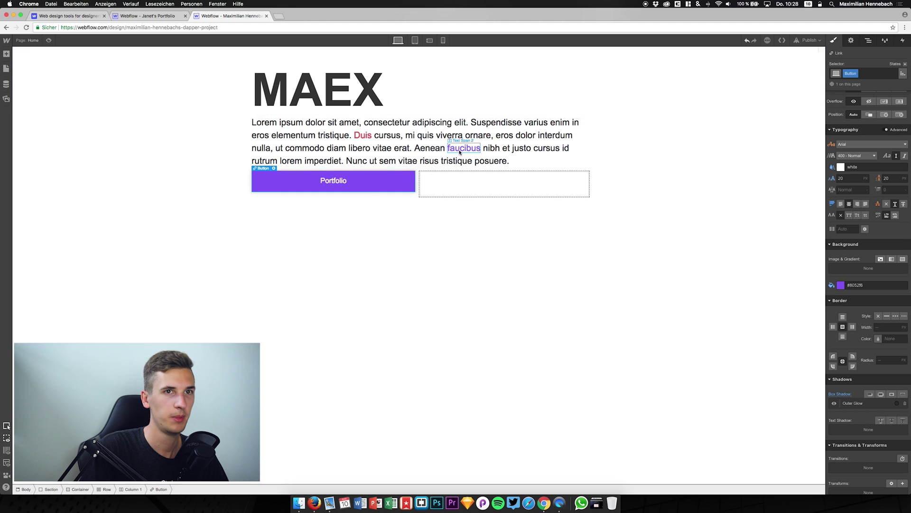
- Set the Portfolio button's top margin to 20 px
scroll(872, 152, "up", 5)
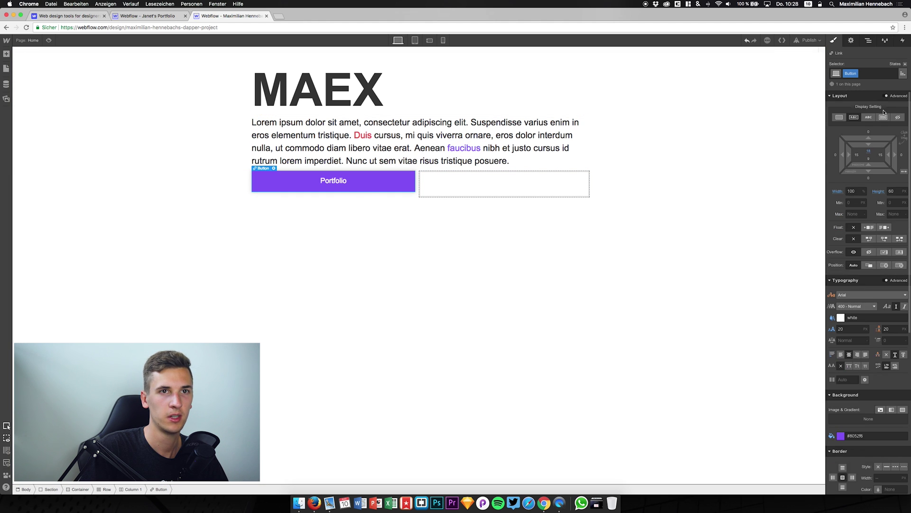
left_click_drag(870, 141, 869, 139)
left_click(870, 139)
type("20")
key("Return")
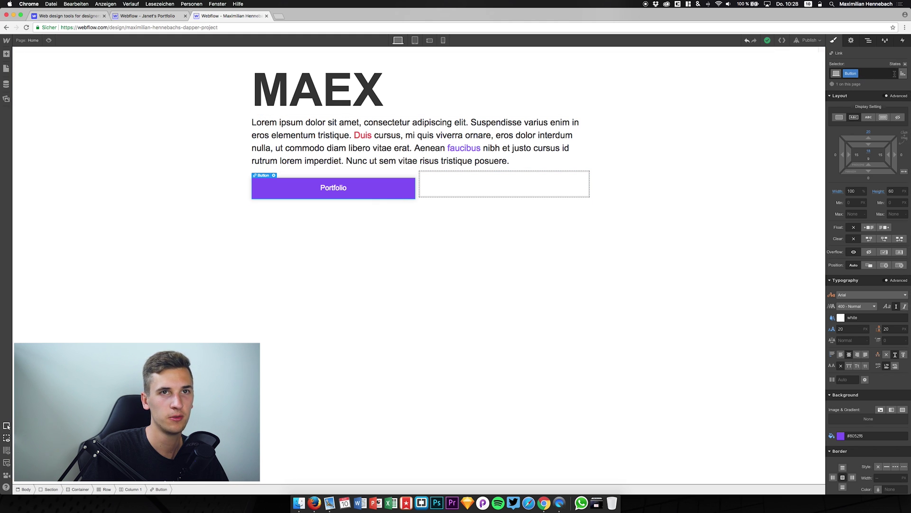
- Copy the Portfolio button and paste it inside the empty right-hand column
right_click(387, 192)
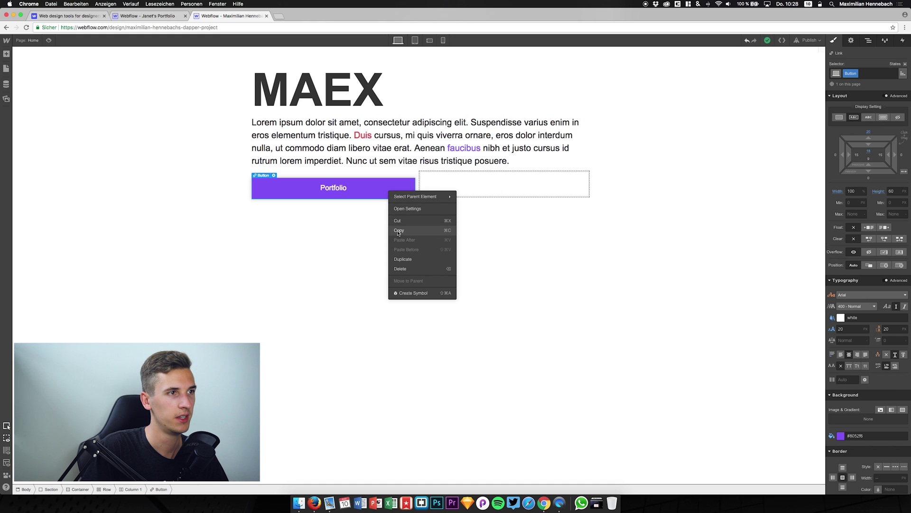
key("Escape")
left_click(465, 186)
right_click(465, 186)
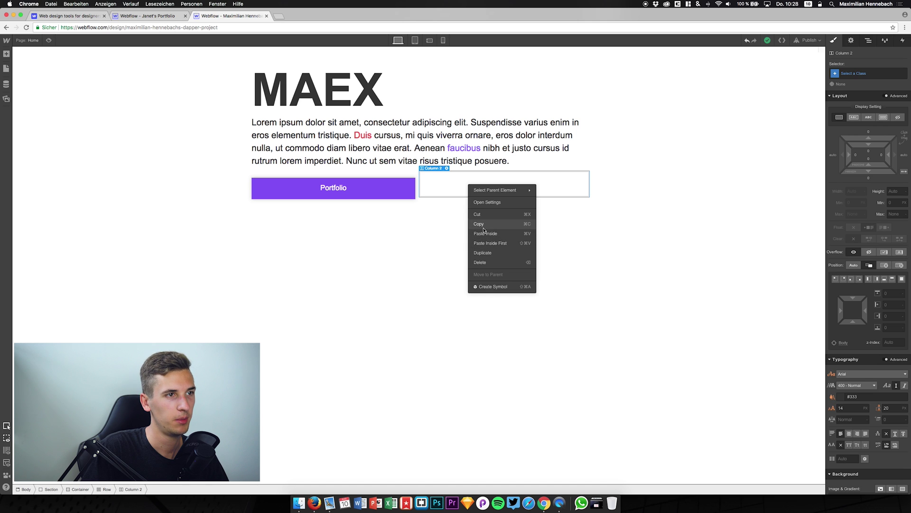
left_click(485, 235)
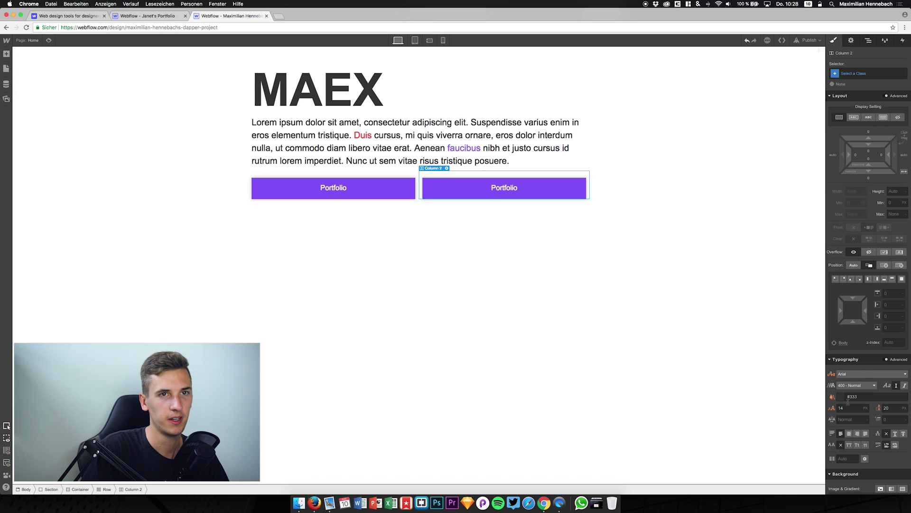
- Set the right column's font size to 40, then undo that change
scroll(870, 310, "down", 6)
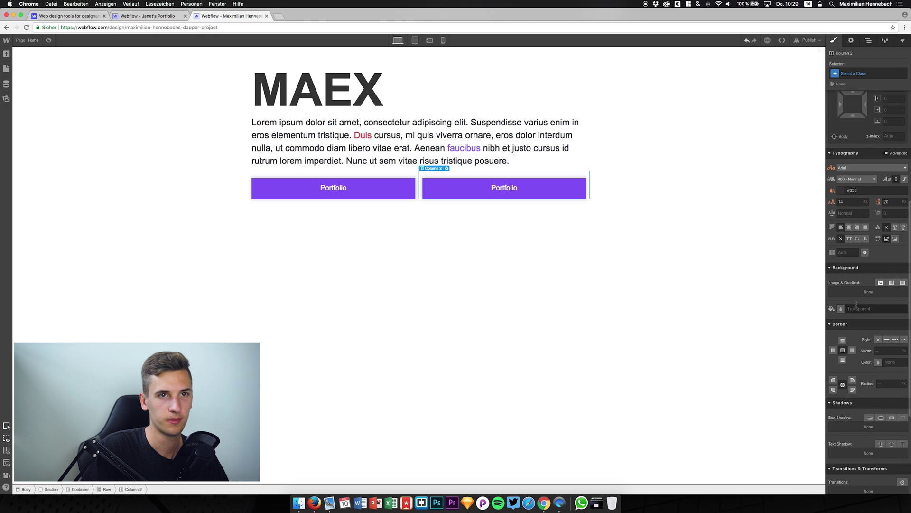
scroll(854, 299, "up", 3)
scroll(854, 298, "up", 1)
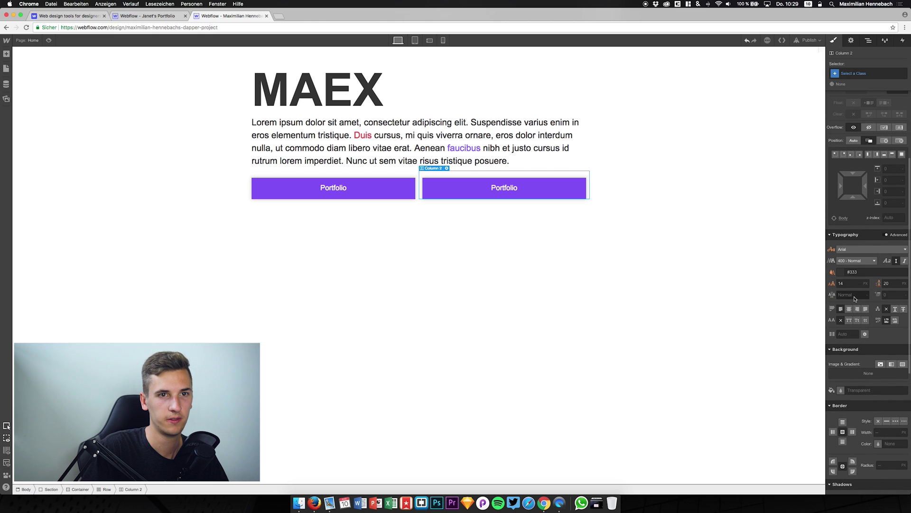
left_click(845, 284)
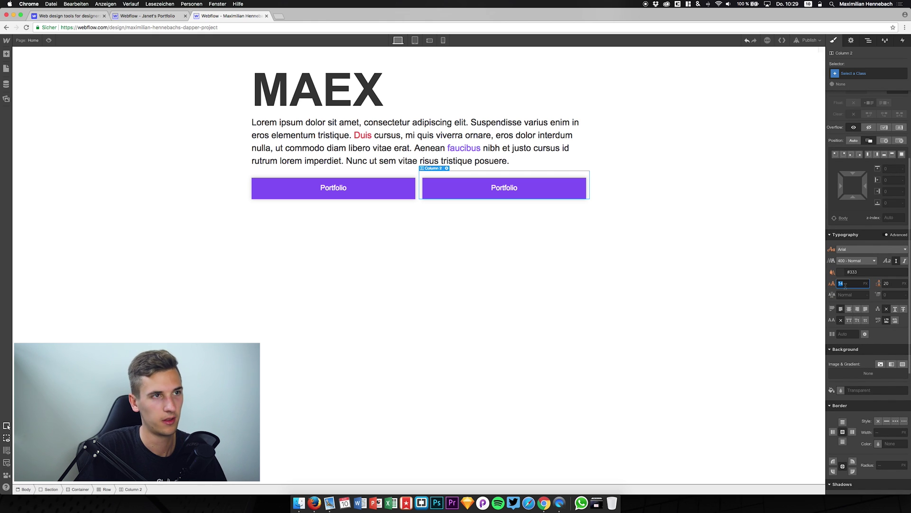
type("40")
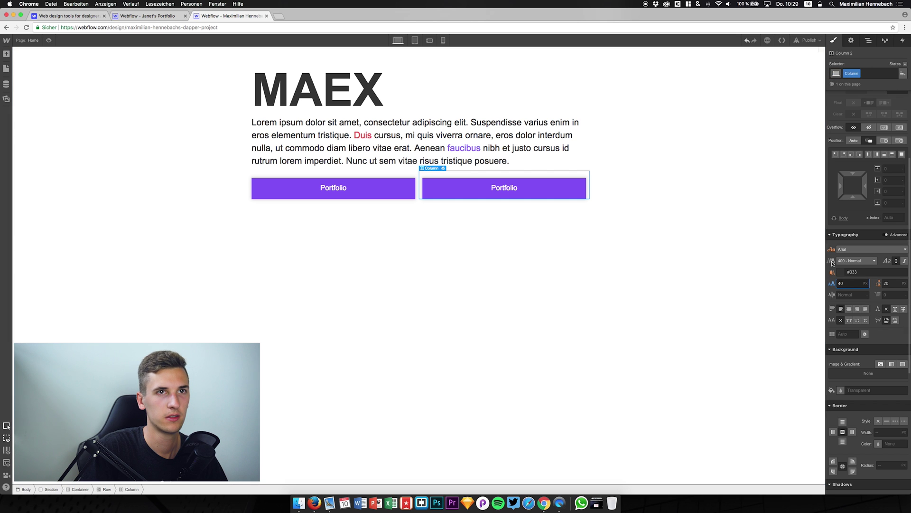
key("super+z")
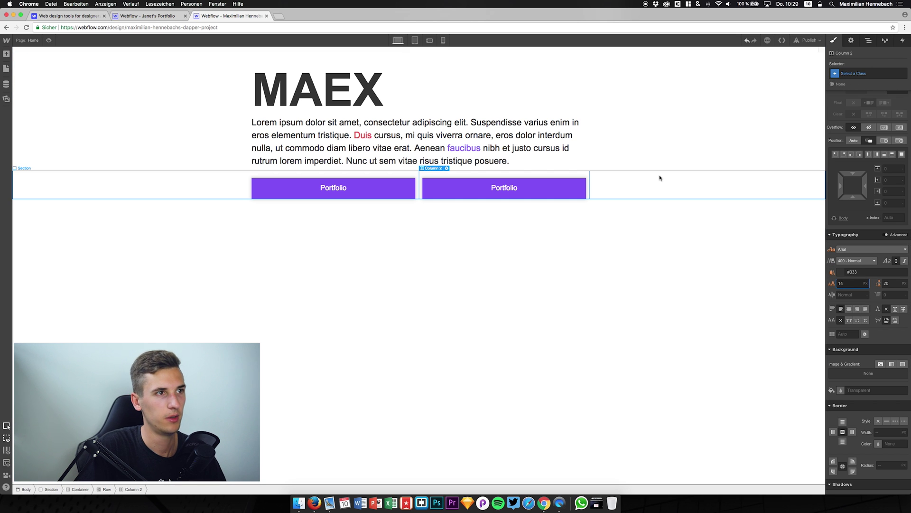
- Set the second button's text size to 40 px
left_click(550, 182)
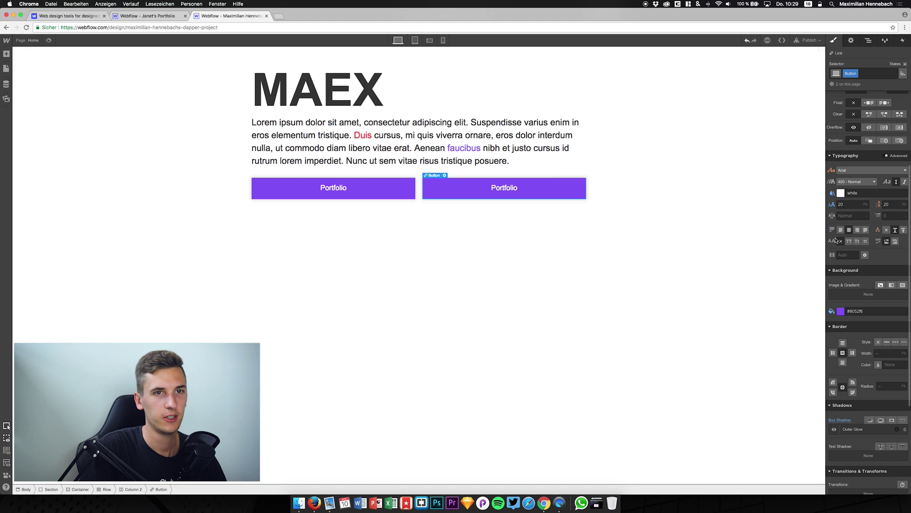
left_click(844, 205)
type("40")
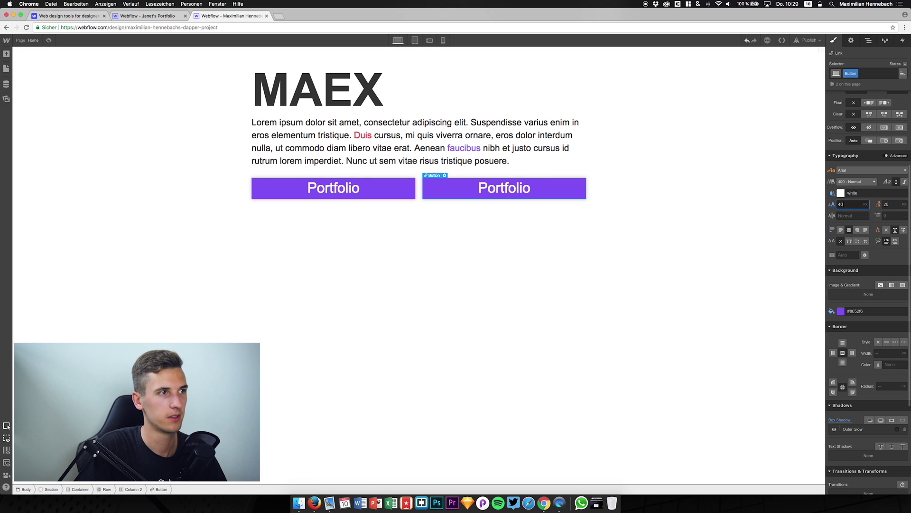
key("Return")
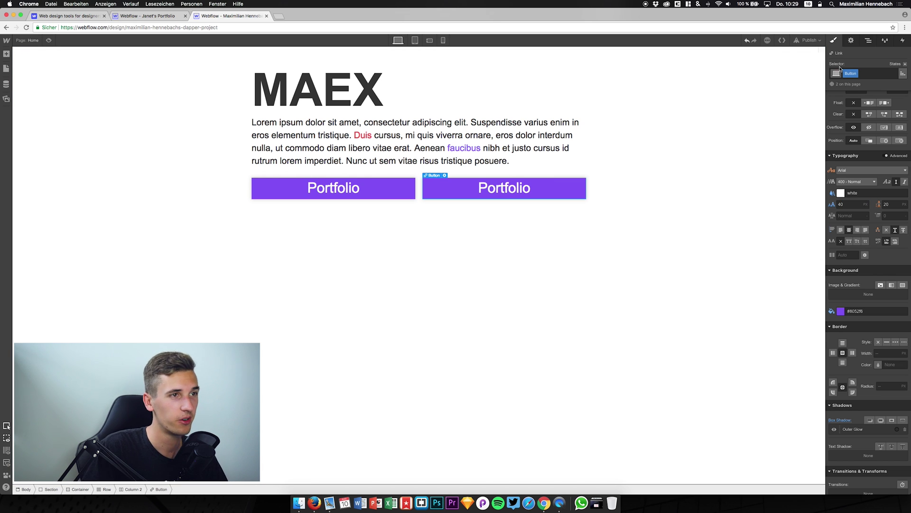
- Relabel the second button 'Contact' and set its text size to 20 px
double_click(510, 189)
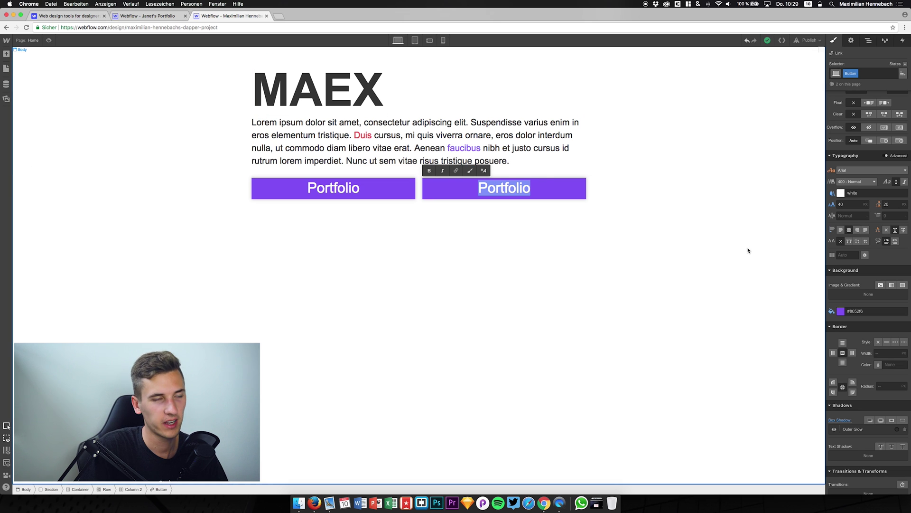
type("20")
key("BackSpace")
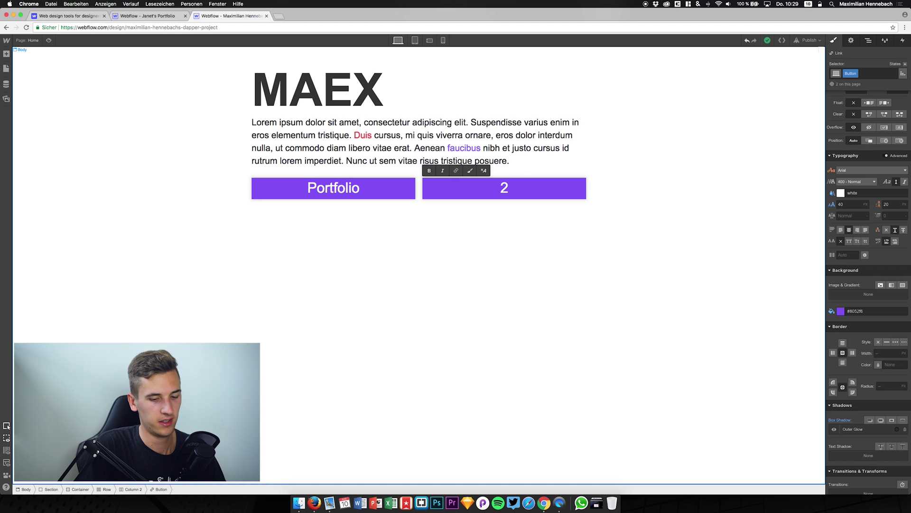
key("BackSpace")
type("Contact")
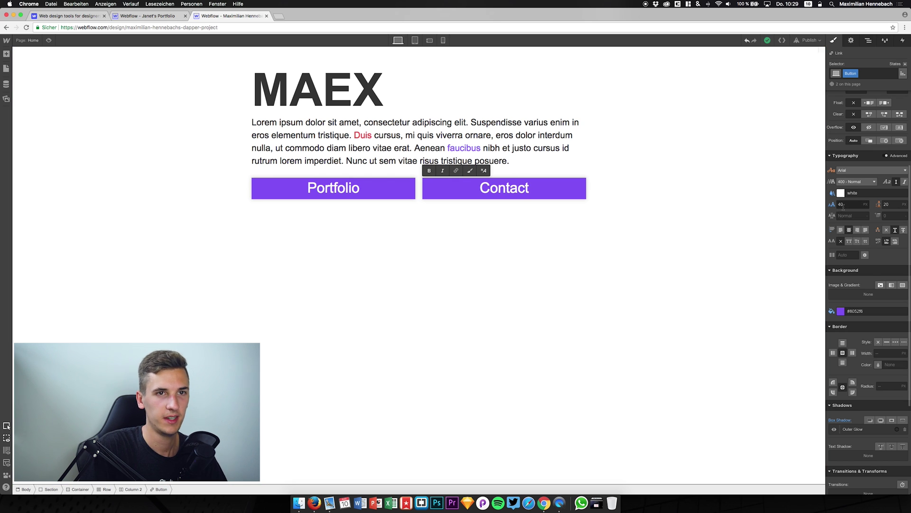
left_click(841, 204)
type("20")
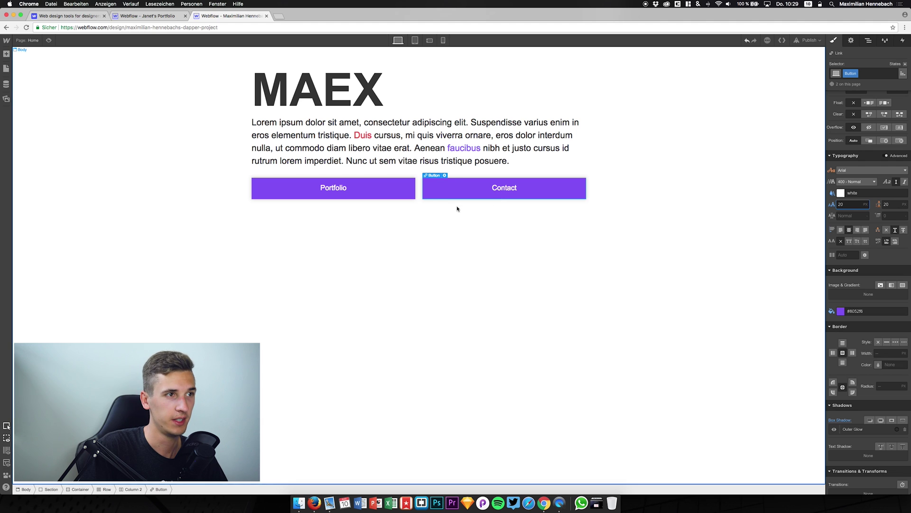
- Rename the Contact button's style class to Button2
left_click(436, 176)
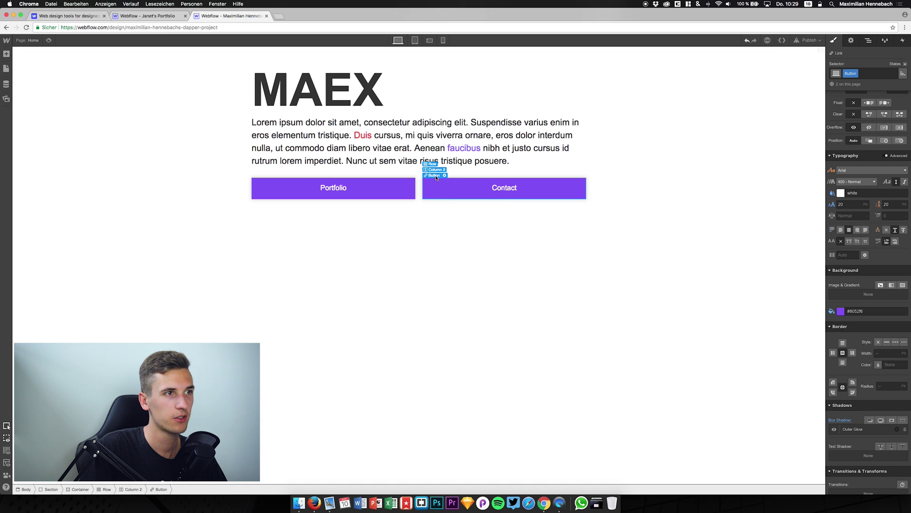
left_click(854, 74)
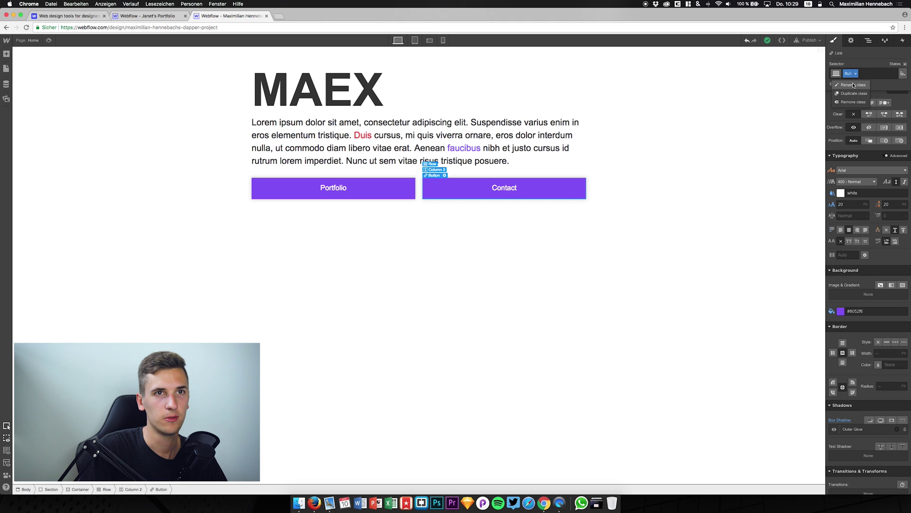
left_click(853, 84)
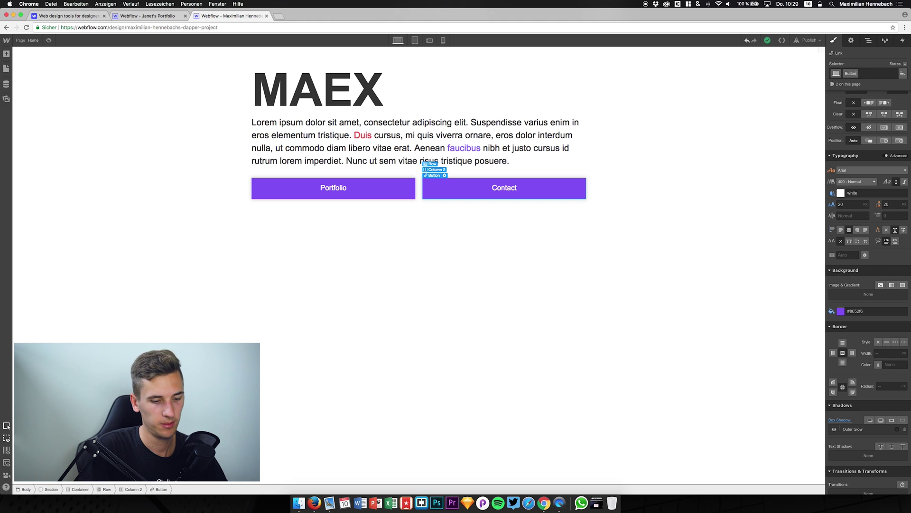
type("2")
key("Return")
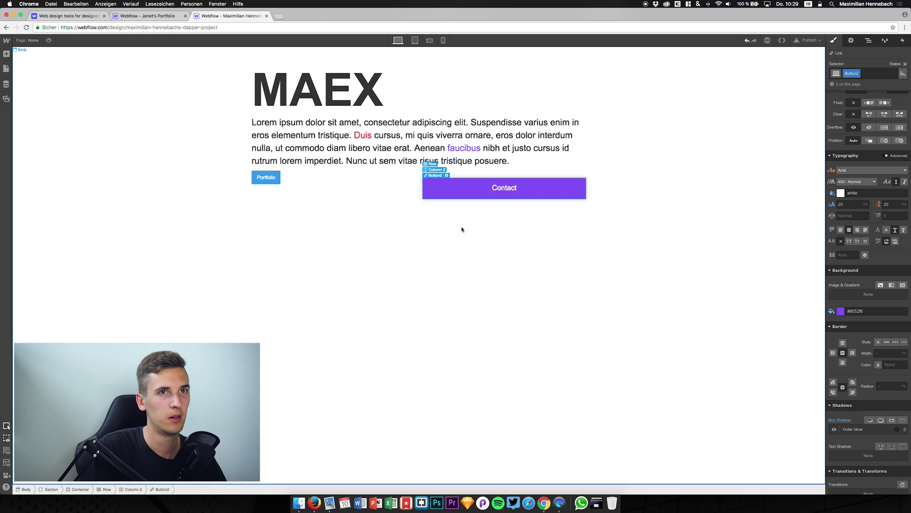
- Reselect the Contact and Portfolio buttons to check their link and style settings
left_click(475, 199)
left_click(438, 188)
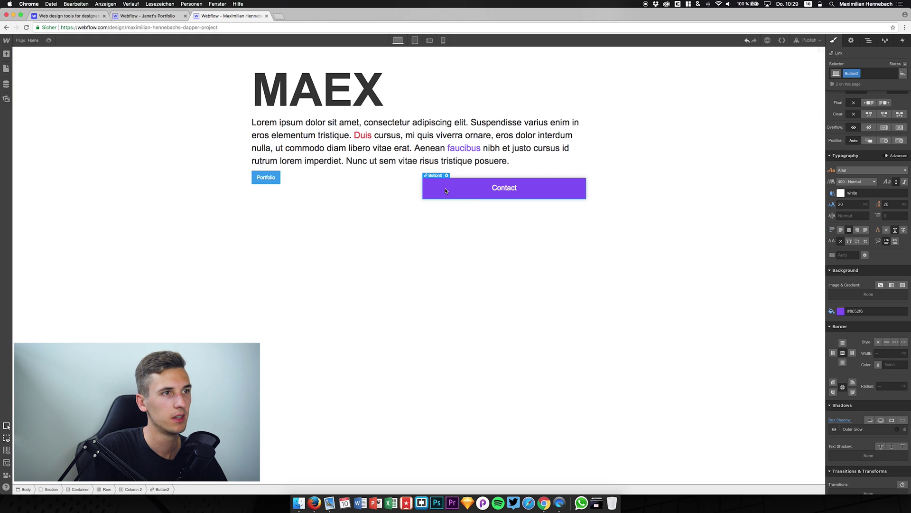
left_click(262, 179)
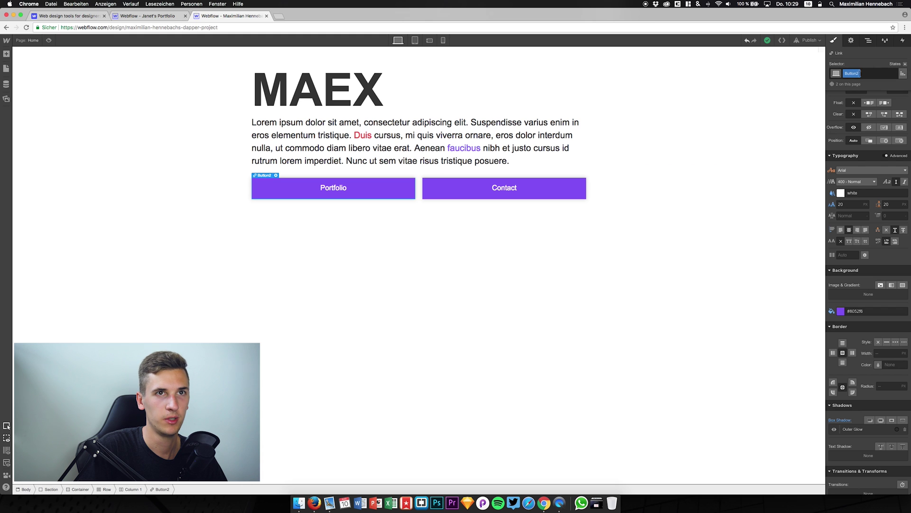
left_click(851, 40)
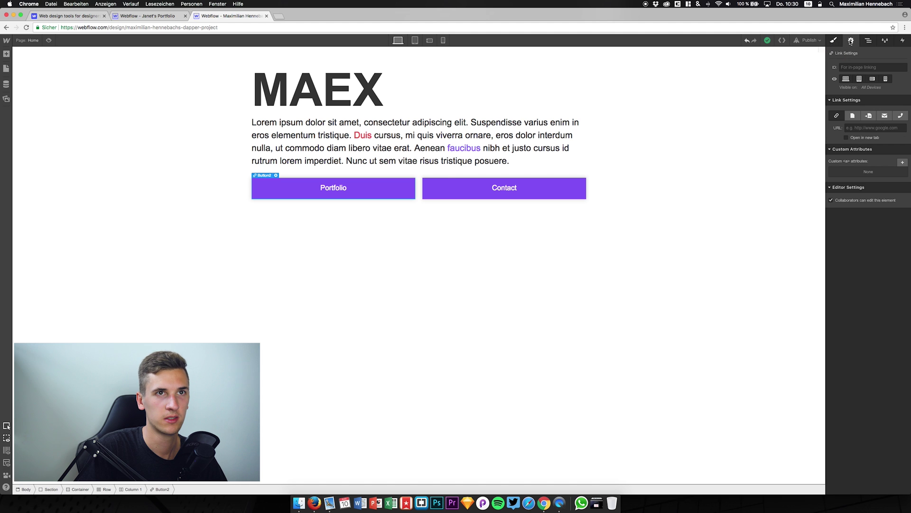
left_click(834, 40)
left_click(425, 189)
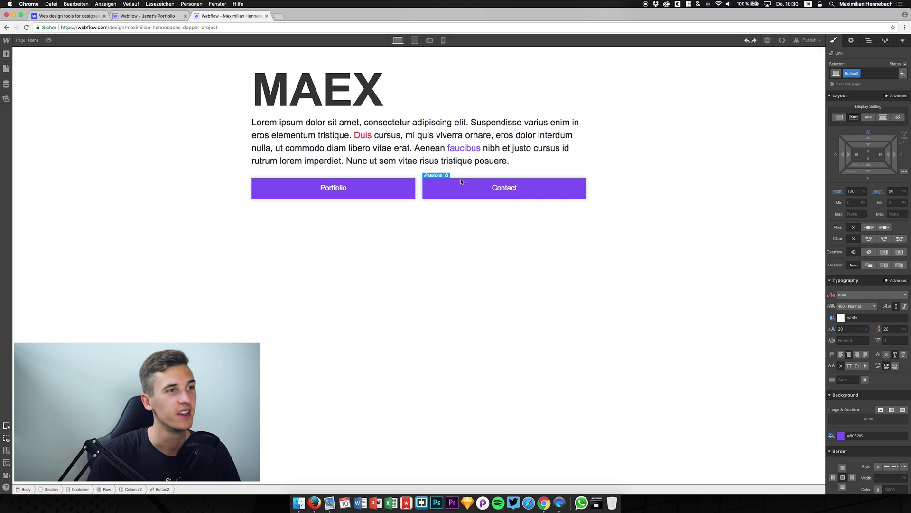
- Duplicate the Contact button's Button2 class into a new class named Button3
left_click(858, 74)
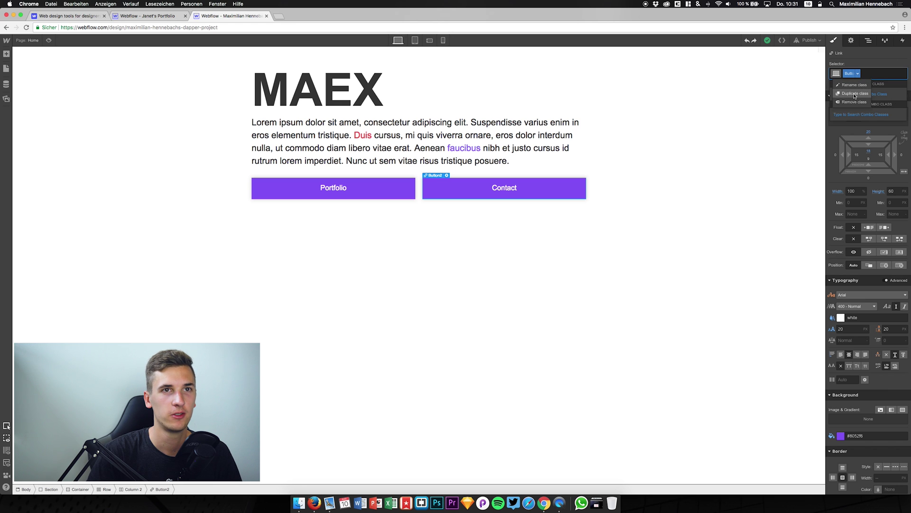
left_click(855, 94)
type("Button3")
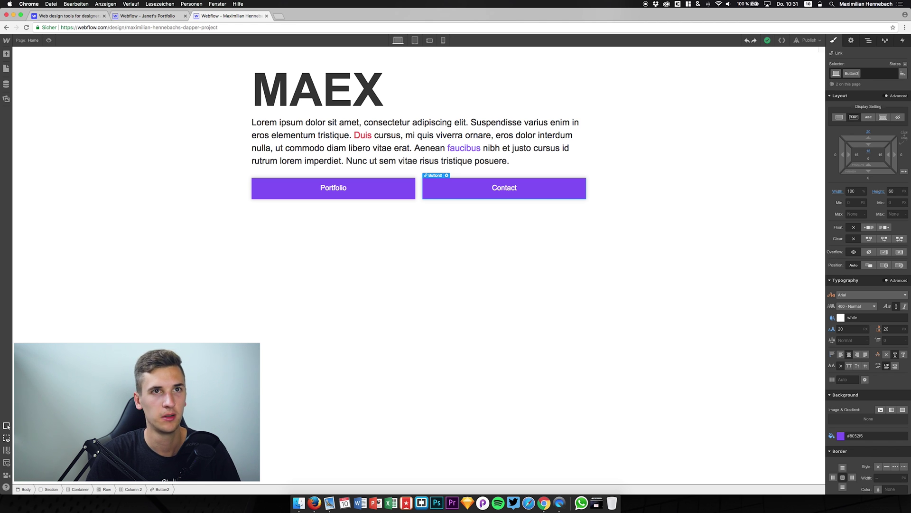
key("Return")
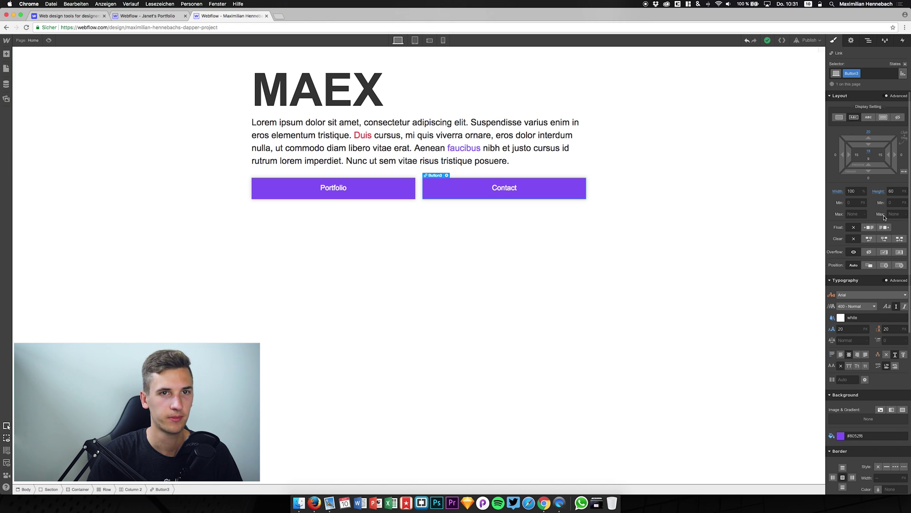
- Change the Button3 background colour to red (#e64b4b)
left_click(841, 436)
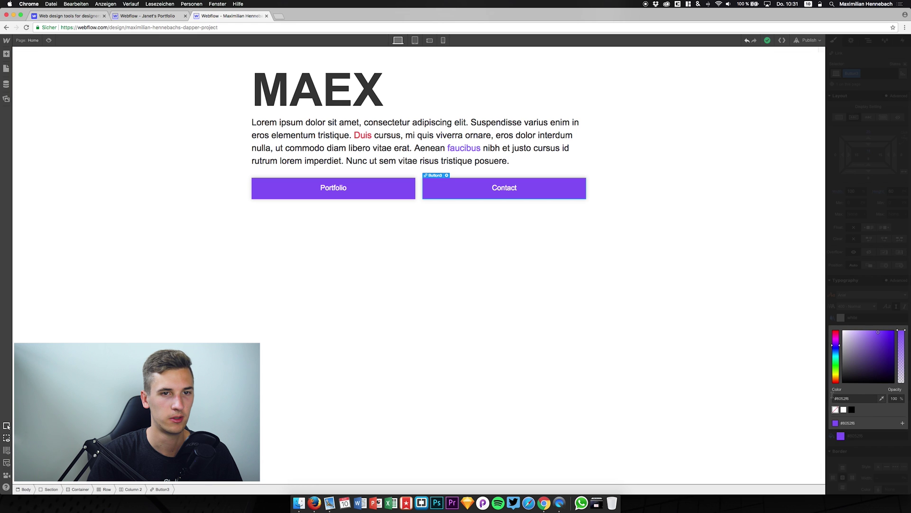
mouse_move(868, 347)
left_mouse_down()
mouse_move(845, 331)
mouse_move(863, 326)
mouse_move(847, 356)
mouse_move(868, 343)
mouse_move(871, 329)
mouse_move(855, 330)
mouse_move(878, 336)
left_mouse_up()
left_click(835, 355)
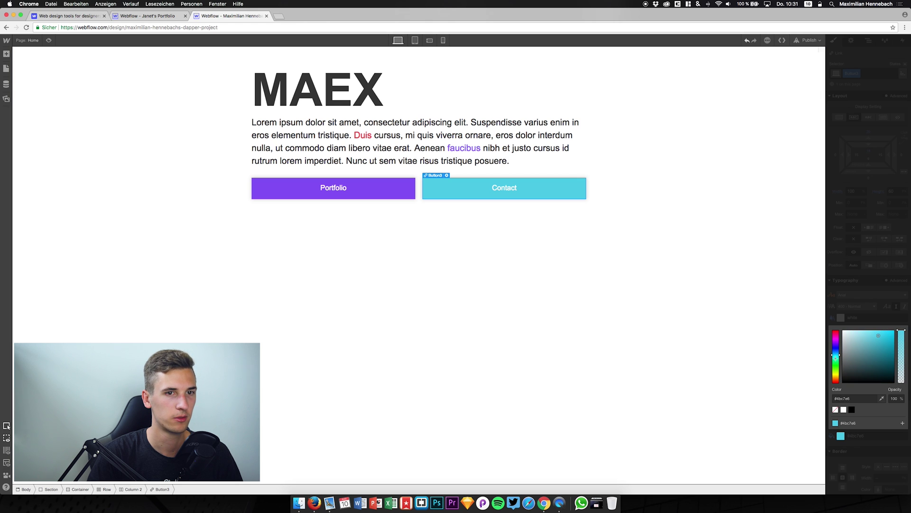
left_click_drag(836, 355, 832, 383)
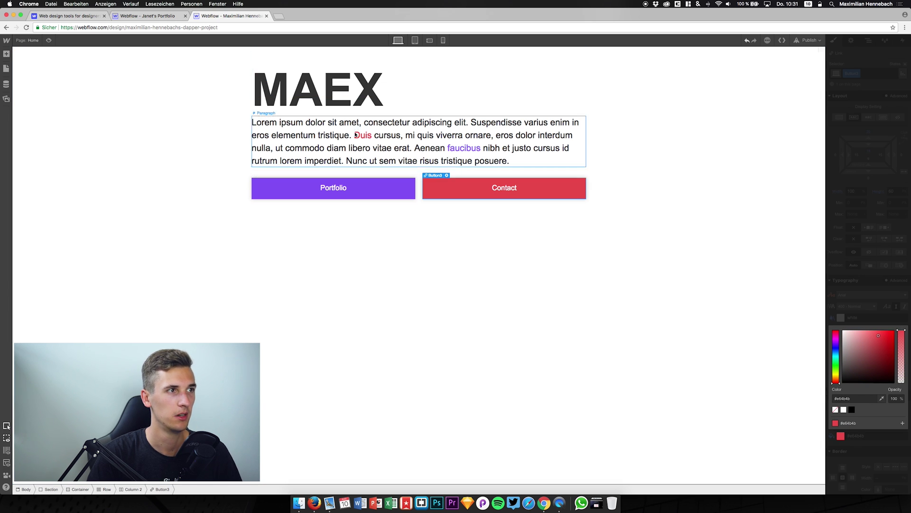
left_click(383, 301)
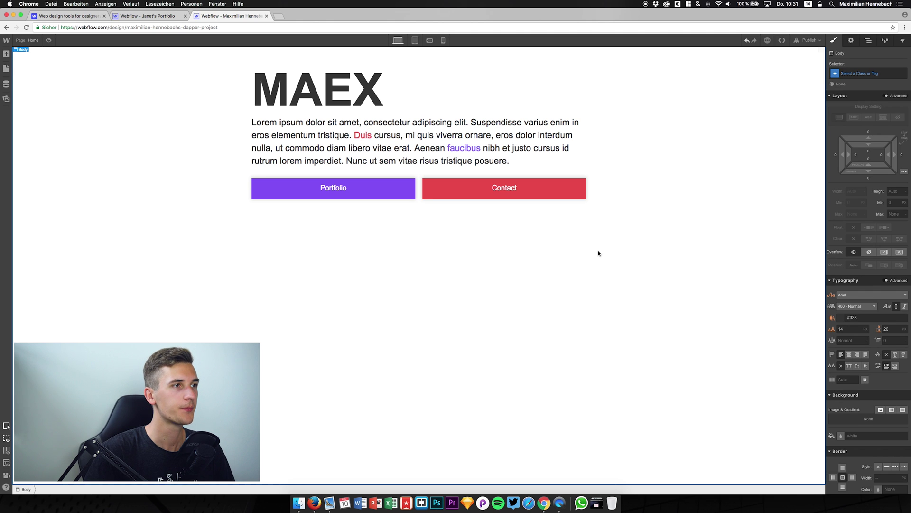
- Select the Portfolio button and enter a border radius of 2, nudged up with the arrow key, to round its corners
left_click(503, 190)
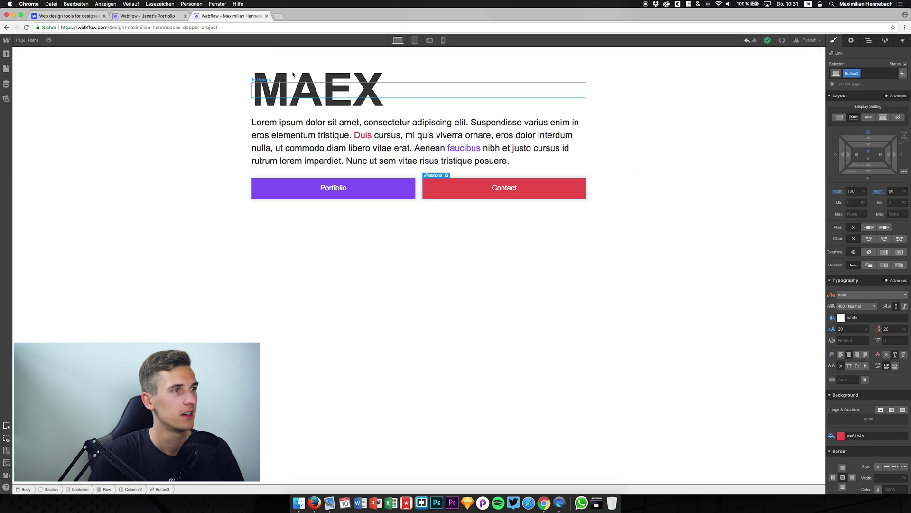
left_click(352, 192)
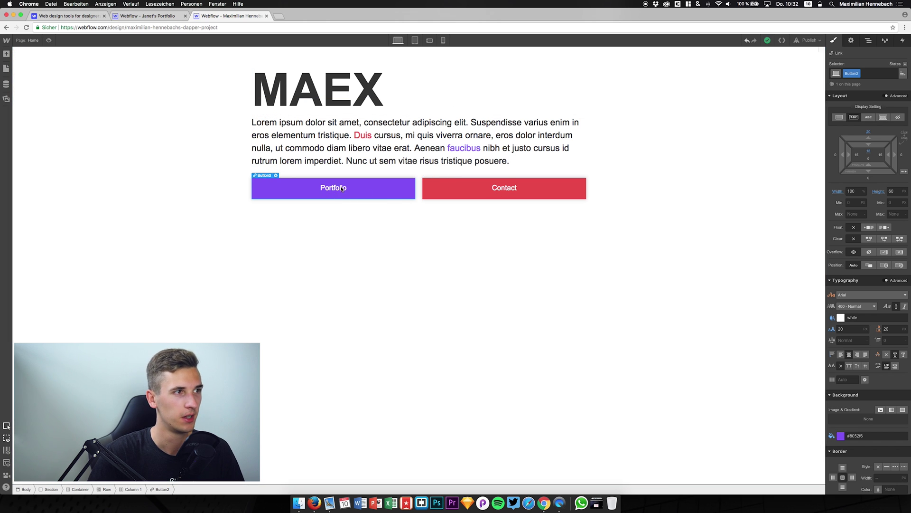
scroll(892, 408, "down", 6)
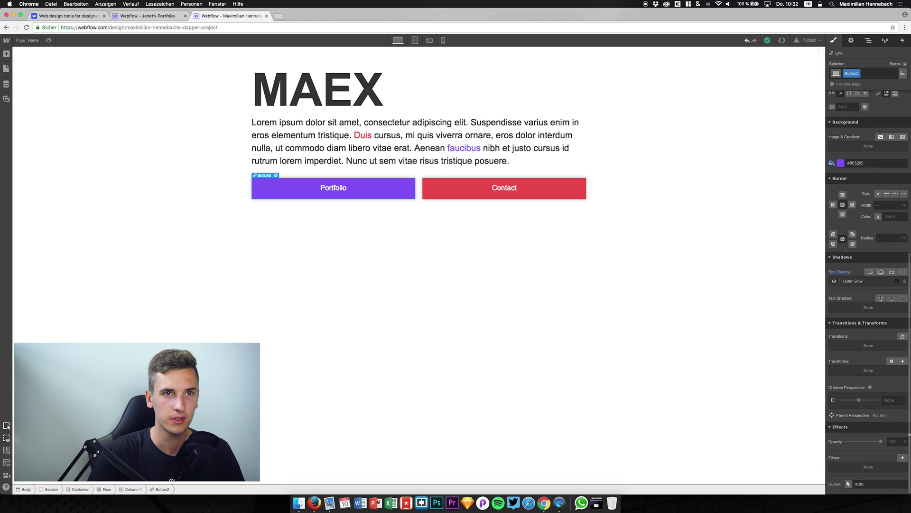
scroll(909, 413, "up", 3)
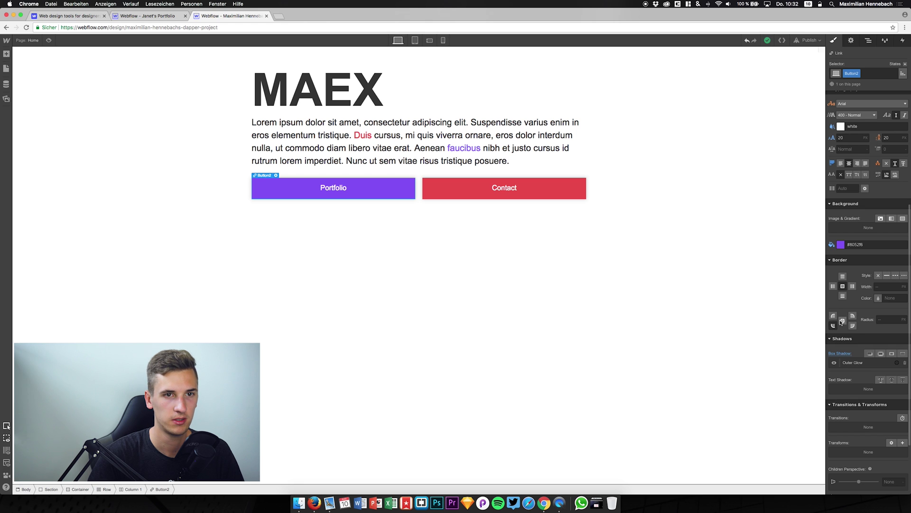
left_click(880, 319)
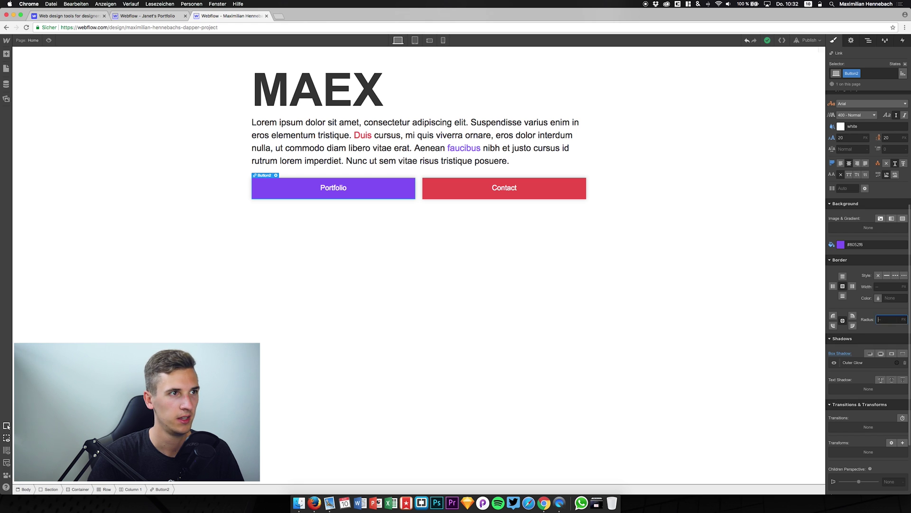
type("2")
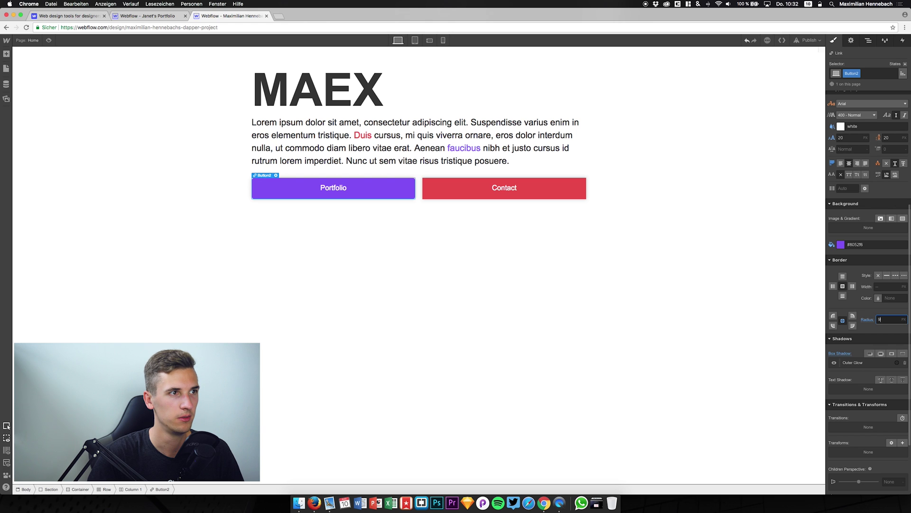
key("Up")
key("Up")
key("Up")
key("Up")
key("Up")
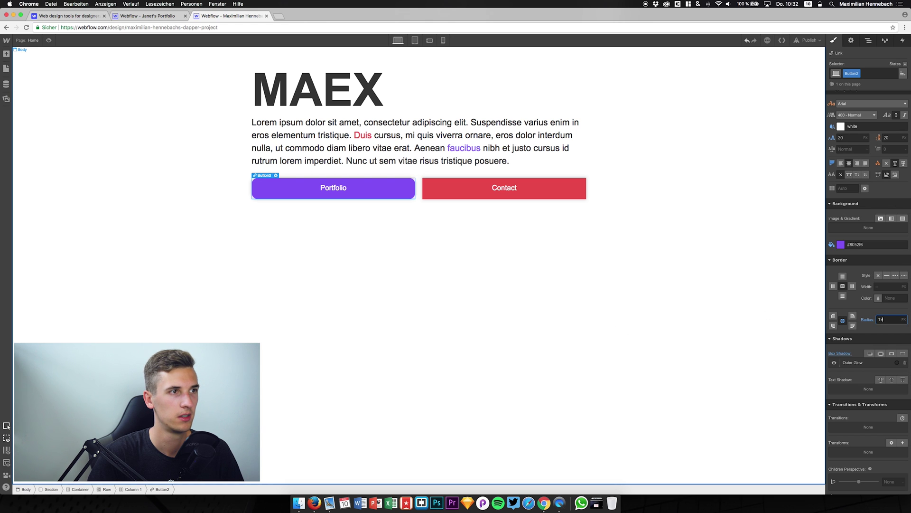
left_click(476, 212)
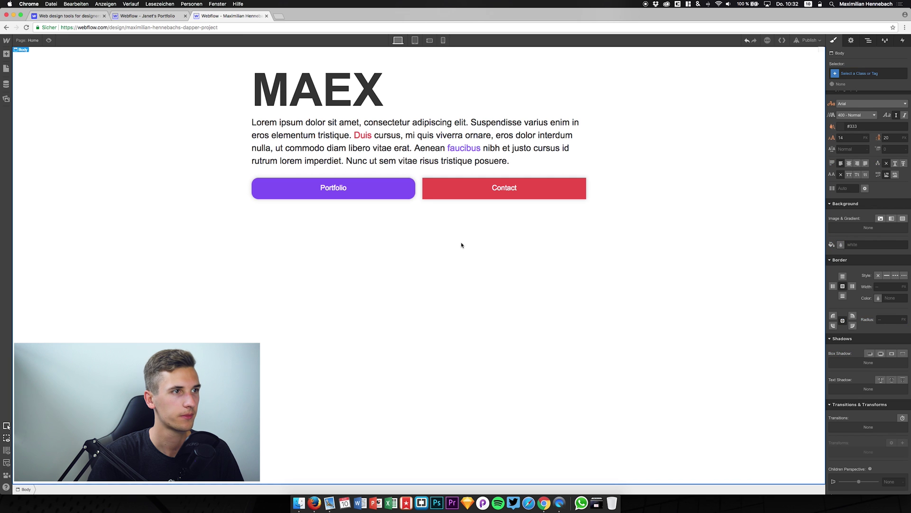